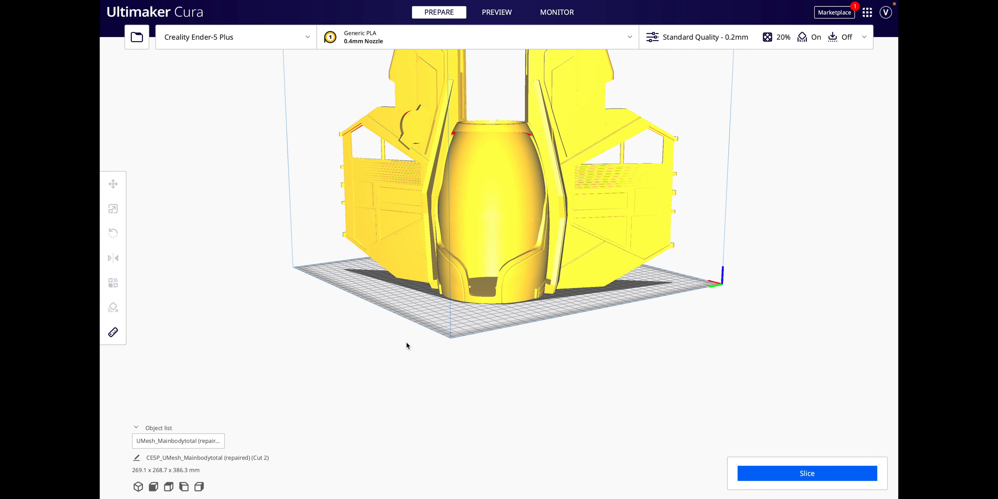
- Place a support blocker on the outer upper corner of the wing and set its mesh type to Modify settings for overlaps
{"action": "left_click", "coordinate": [503, 185]}
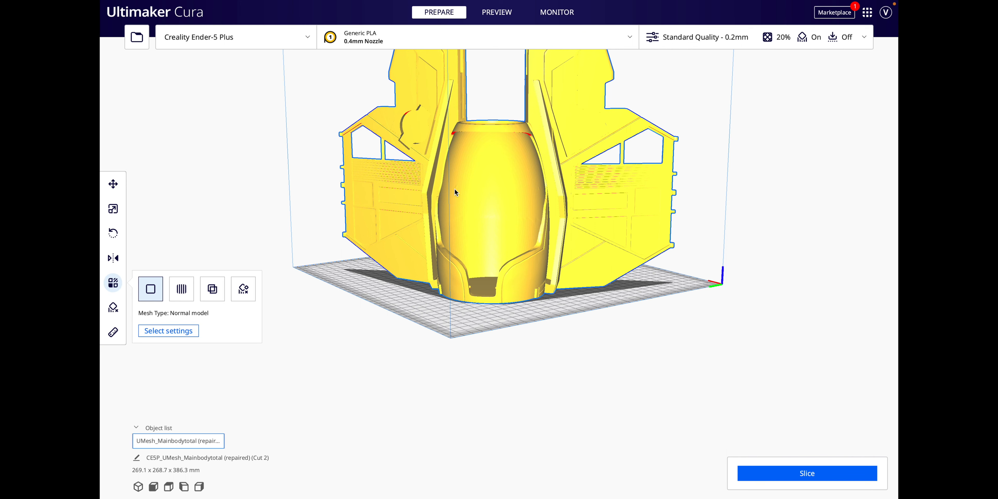
{"action": "left_click", "coordinate": [113, 308]}
{"action": "right_click_drag", "start_coordinate": [506, 235], "coordinate": [573, 235]}
{"action": "left_click", "coordinate": [365, 146]}
{"action": "left_click", "coordinate": [113, 283]}
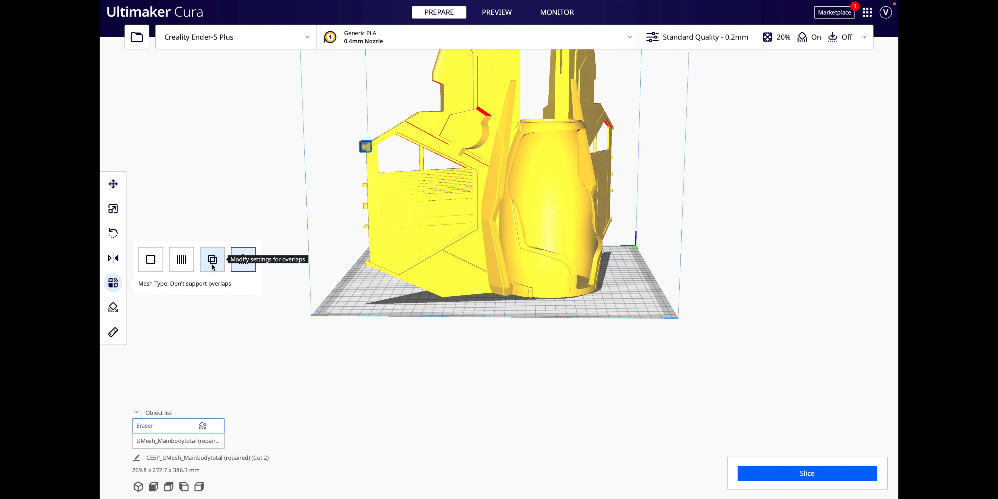
{"action": "left_click", "coordinate": [213, 259]}
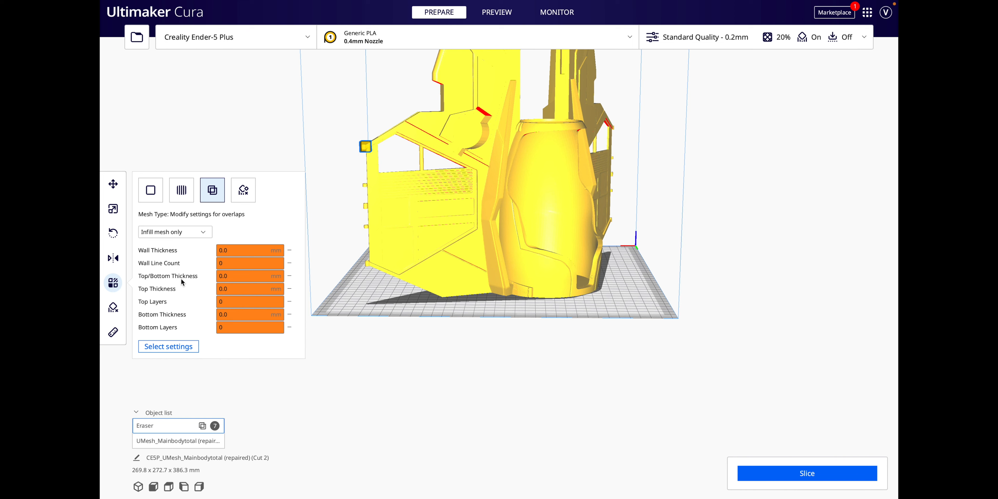
{"action": "left_click", "coordinate": [699, 38]}
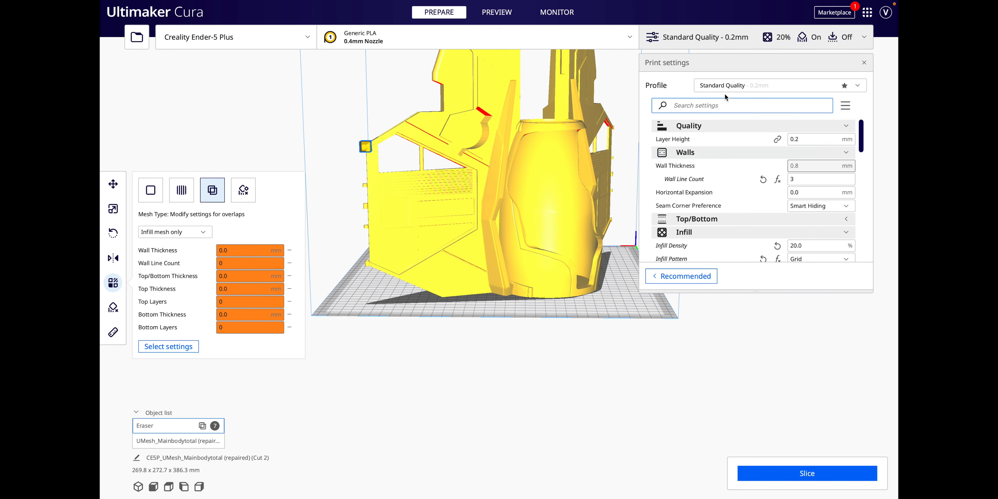
{"action": "left_click", "coordinate": [713, 37]}
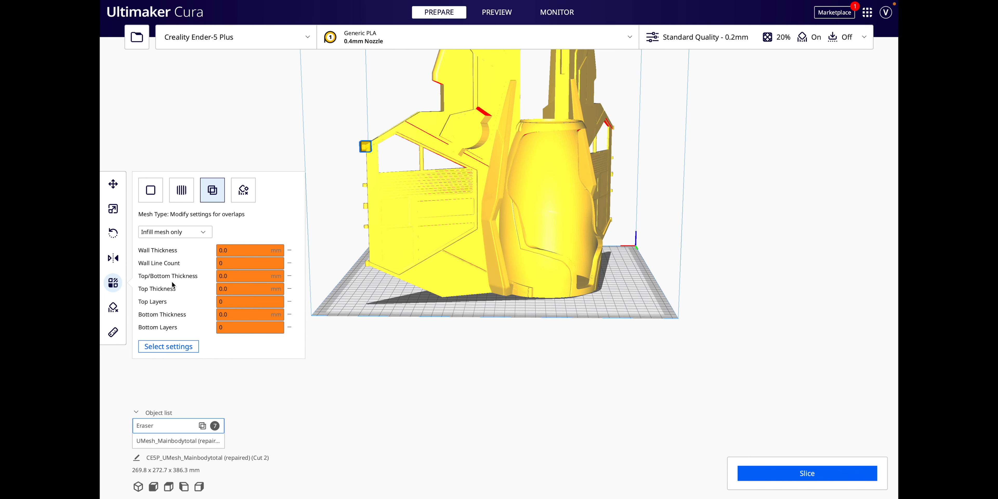
- Stretch the blocker along Z only, to a height of about 207 mm
{"action": "left_click", "coordinate": [116, 211]}
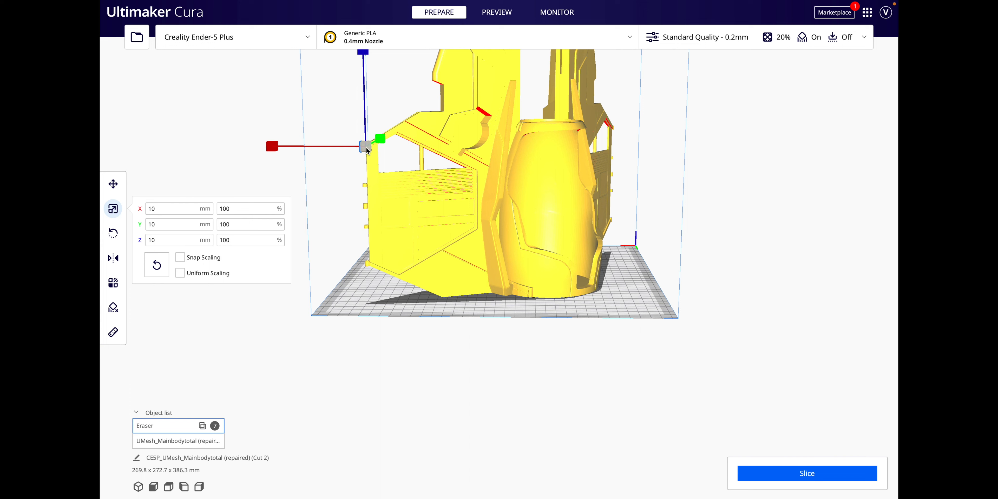
{"action": "mouse_move", "coordinate": [364, 149]}
{"action": "left_mouse_down"}
{"action": "mouse_move", "coordinate": [365, 290]}
{"action": "mouse_move", "coordinate": [376, 174]}
{"action": "mouse_move", "coordinate": [363, 141]}
{"action": "mouse_move", "coordinate": [360, 198]}
{"action": "left_mouse_up"}
{"action": "key", "text": "ctrl+z"}
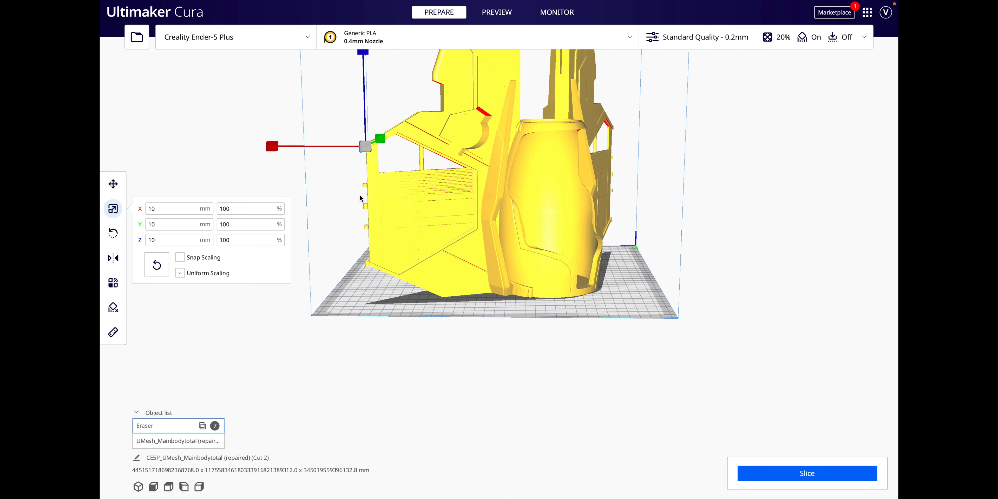
{"action": "scroll", "coordinate": [364, 57], "scroll_direction": "down", "scroll_amount": 3}
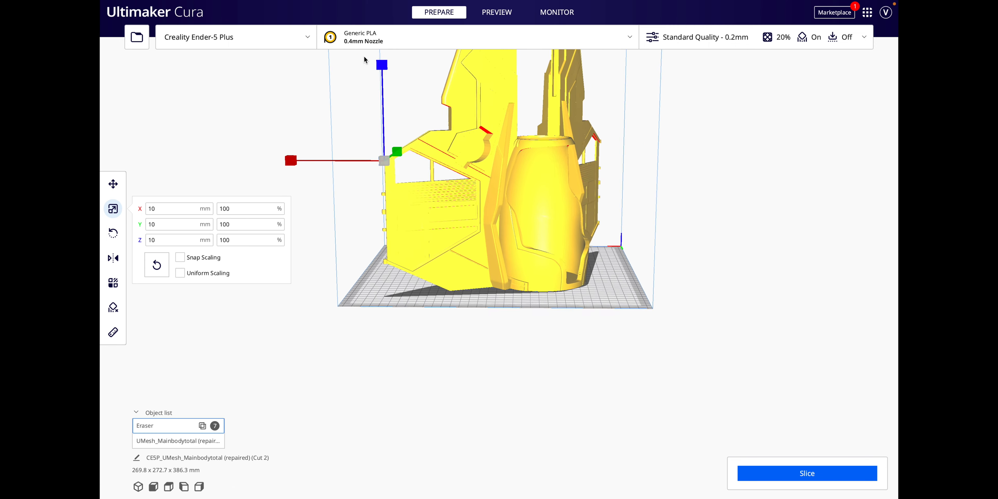
{"action": "mouse_move", "coordinate": [395, 80]}
{"action": "left_mouse_down"}
{"action": "mouse_move", "coordinate": [397, 100]}
{"action": "mouse_move", "coordinate": [397, 1]}
{"action": "left_mouse_up"}
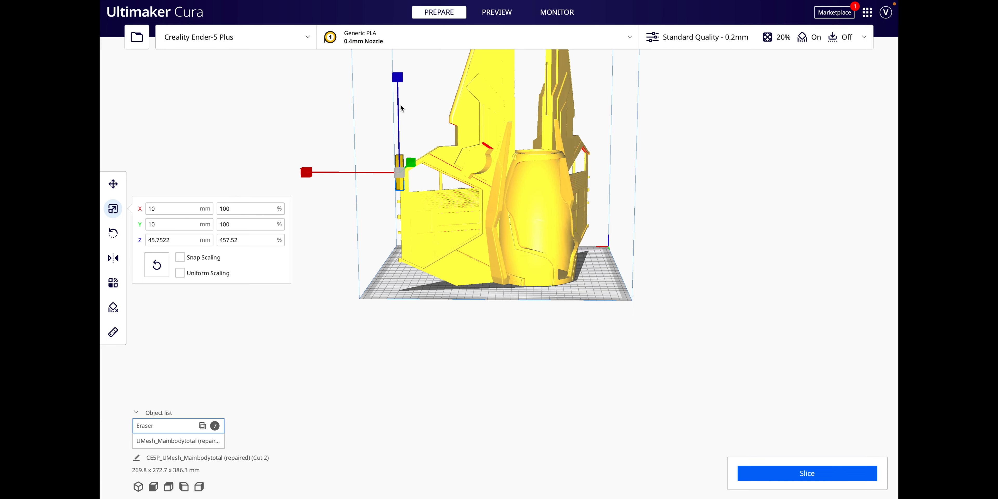
{"action": "left_click_drag", "start_coordinate": [398, 73], "coordinate": [399, 0]}
{"action": "left_click_drag", "start_coordinate": [397, 76], "coordinate": [399, 39]}
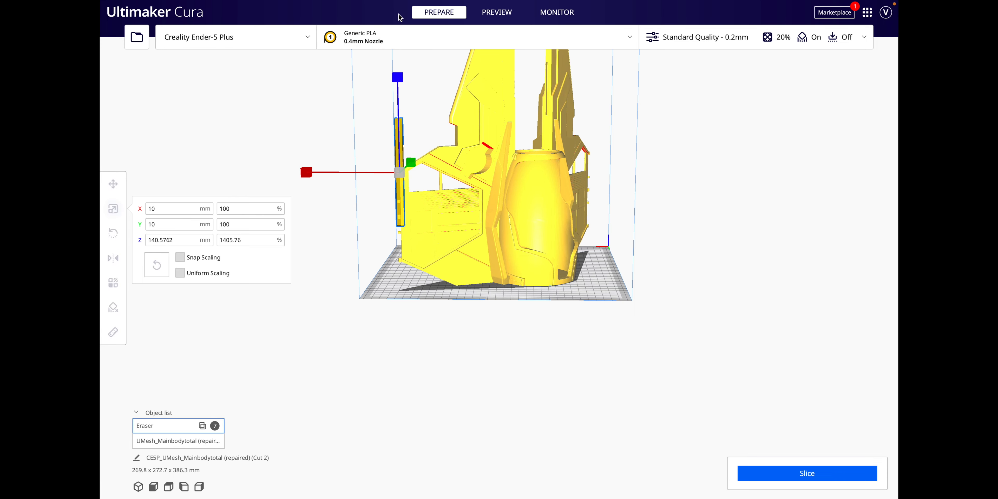
{"action": "left_click_drag", "start_coordinate": [398, 77], "coordinate": [396, 23]}
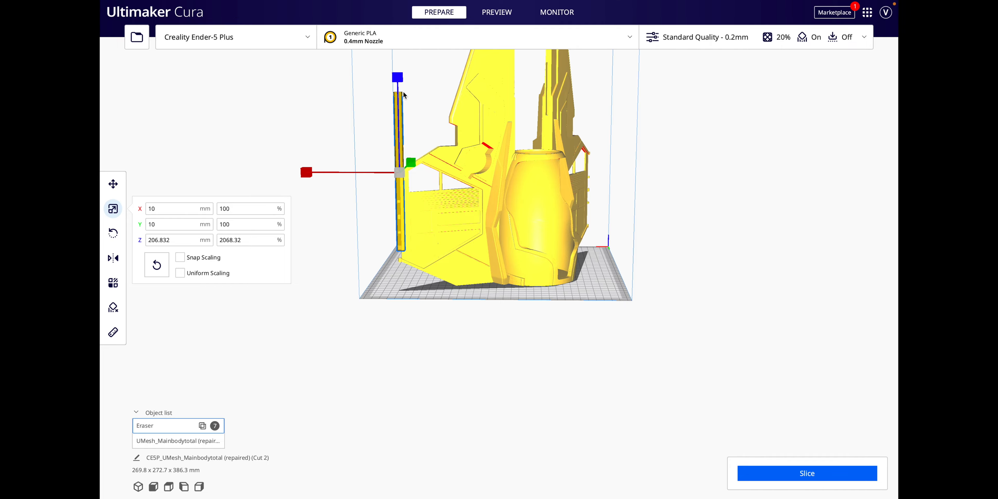
- Widen the blocker to about 49 mm in X and about 28 mm in Y
{"action": "right_click_drag", "start_coordinate": [372, 240], "coordinate": [436, 305]}
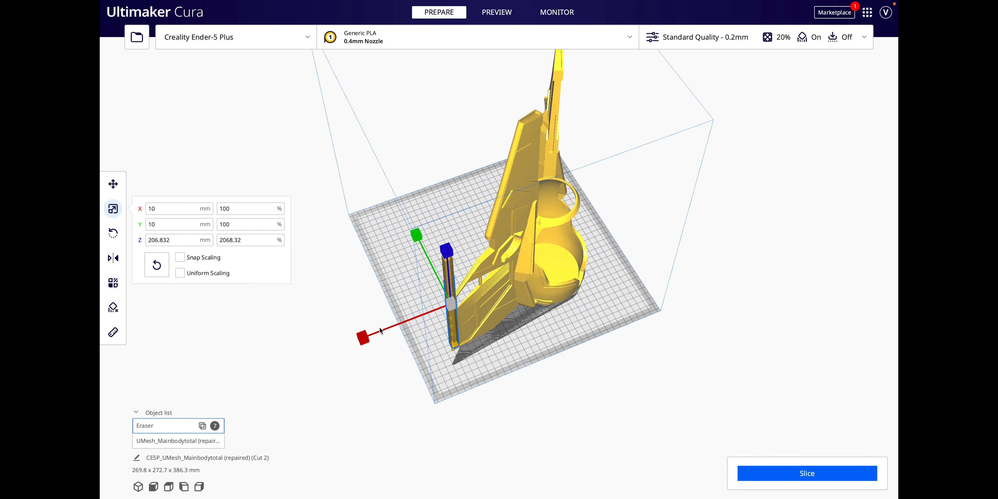
{"action": "left_click_drag", "start_coordinate": [360, 338], "coordinate": [325, 350]}
{"action": "right_click_drag", "start_coordinate": [349, 271], "coordinate": [388, 317]}
{"action": "left_click_drag", "start_coordinate": [444, 304], "coordinate": [429, 293]}
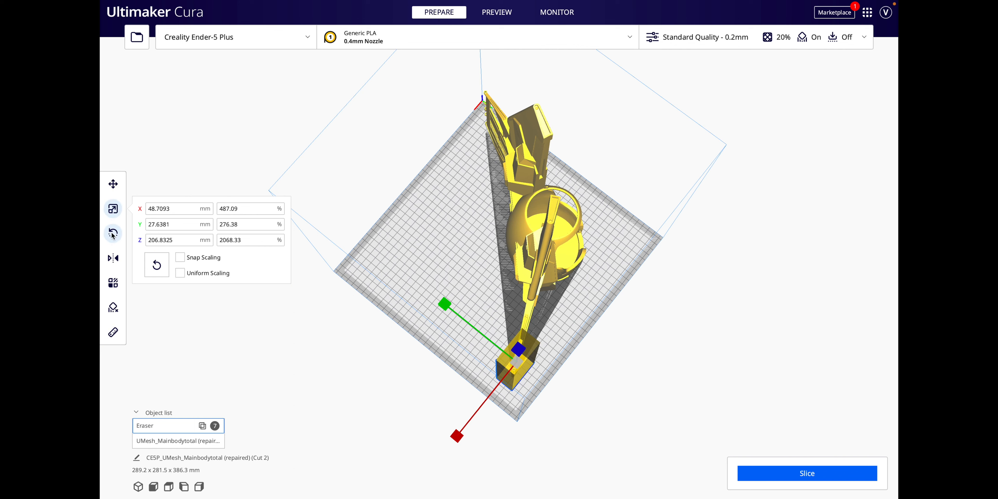
- Rotate the blocker about the vertical axis to line it up with the wing's direction
{"action": "left_click", "coordinate": [113, 233]}
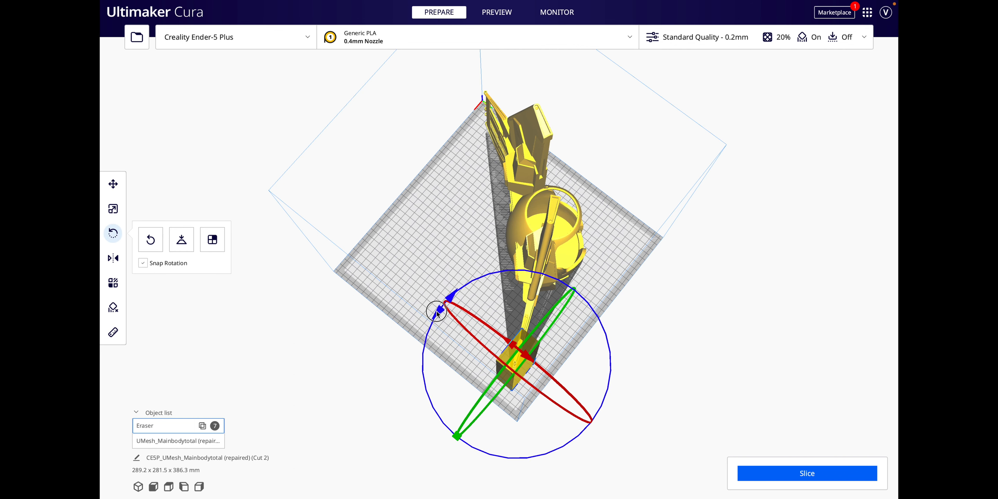
{"action": "mouse_move", "coordinate": [438, 314]}
{"action": "left_mouse_down"}
{"action": "mouse_move", "coordinate": [435, 377]}
{"action": "mouse_move", "coordinate": [428, 360]}
{"action": "left_mouse_up"}
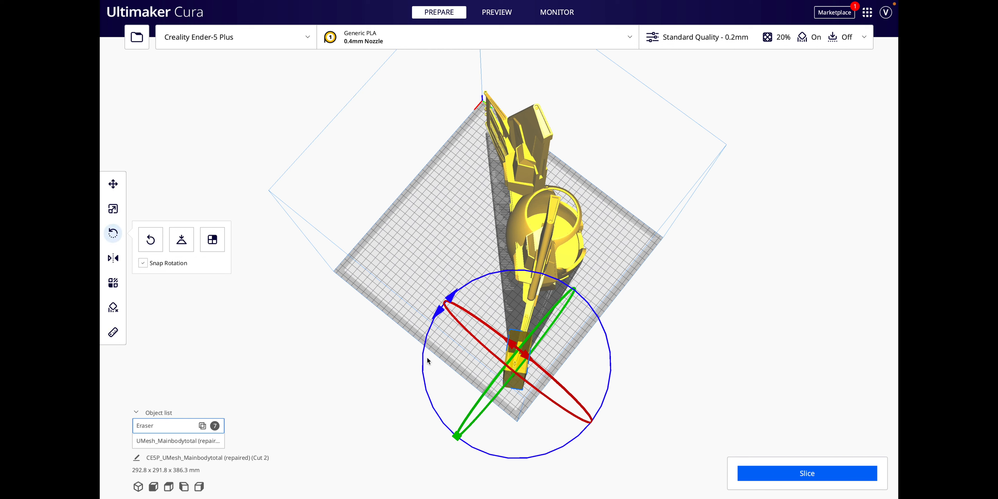
{"action": "right_click", "coordinate": [394, 393]}
{"action": "left_click", "coordinate": [385, 394]}
{"action": "scroll", "coordinate": [515, 439], "scroll_direction": "up", "scroll_amount": 1}
{"action": "scroll", "coordinate": [515, 442], "scroll_direction": "up", "scroll_amount": 3}
{"action": "left_click", "coordinate": [384, 410]}
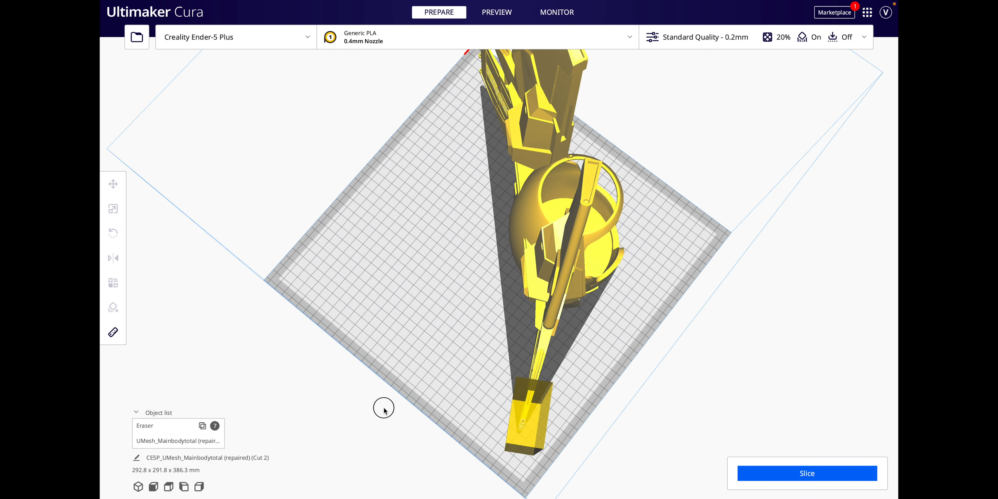
{"action": "right_click_drag", "start_coordinate": [409, 450], "coordinate": [279, 354]}
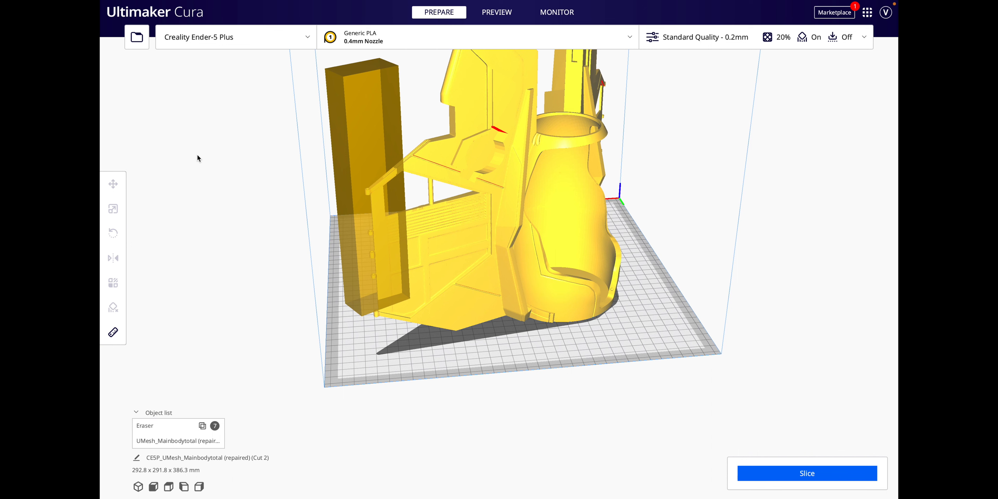
- Move the blocker so it encloses the outer edge of the wing and sits lower towards the build plate
{"action": "left_click", "coordinate": [330, 150]}
{"action": "left_click", "coordinate": [120, 187]}
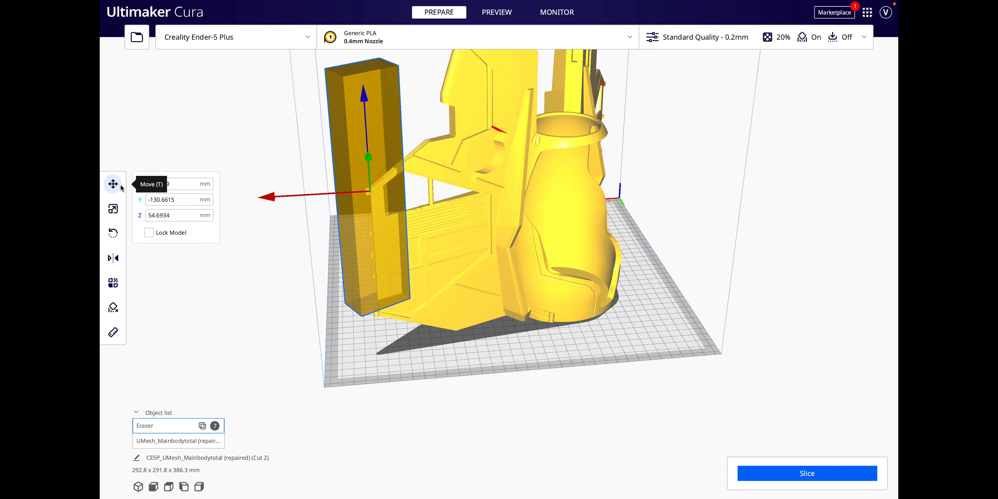
{"action": "mouse_move", "coordinate": [384, 111]}
{"action": "left_mouse_down"}
{"action": "mouse_move", "coordinate": [390, 139]}
{"action": "mouse_move", "coordinate": [388, 116]}
{"action": "left_mouse_up"}
{"action": "right_click_drag", "start_coordinate": [244, 375], "coordinate": [281, 304]}
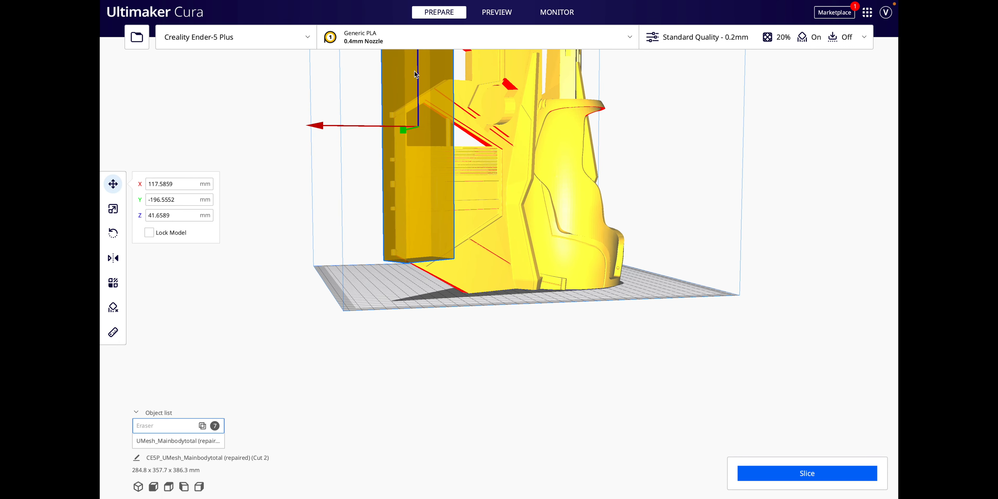
{"action": "left_click_drag", "start_coordinate": [417, 69], "coordinate": [419, 103]}
{"action": "right_click_drag", "start_coordinate": [417, 101], "coordinate": [519, 183]}
{"action": "left_click_drag", "start_coordinate": [536, 403], "coordinate": [496, 348]}
{"action": "mouse_move", "coordinate": [544, 447]}
{"action": "right_mouse_down"}
{"action": "mouse_move", "coordinate": [423, 428]}
{"action": "mouse_move", "coordinate": [552, 437]}
{"action": "mouse_move", "coordinate": [416, 410]}
{"action": "right_mouse_up"}
{"action": "left_click_drag", "start_coordinate": [426, 399], "coordinate": [423, 391]}
- Widen the blocker along X to about 85 mm to cover more of the wing
{"action": "left_click", "coordinate": [122, 206]}
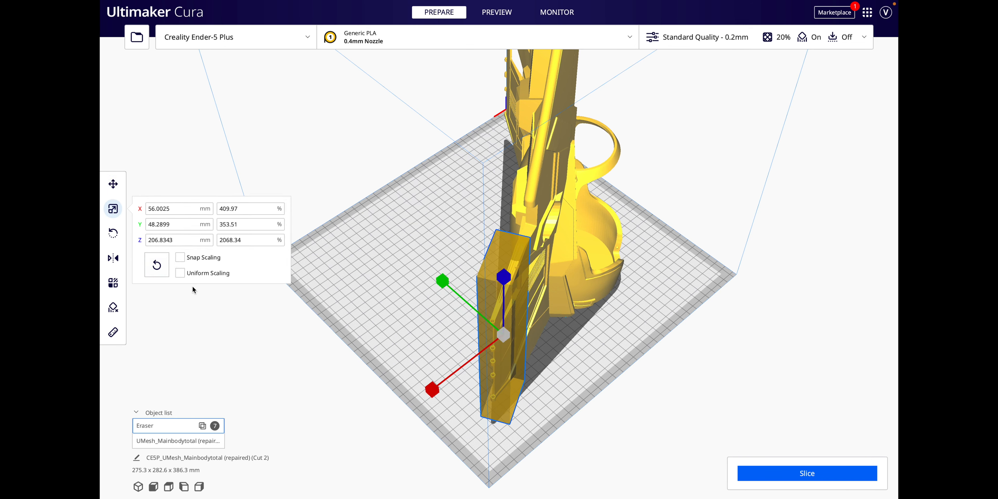
{"action": "left_click_drag", "start_coordinate": [430, 392], "coordinate": [401, 411]}
{"action": "mouse_move", "coordinate": [383, 360]}
{"action": "right_mouse_down"}
{"action": "mouse_move", "coordinate": [327, 326]}
{"action": "mouse_move", "coordinate": [256, 303]}
{"action": "right_mouse_up"}
{"action": "left_click", "coordinate": [183, 249]}
{"action": "left_click", "coordinate": [392, 200]}
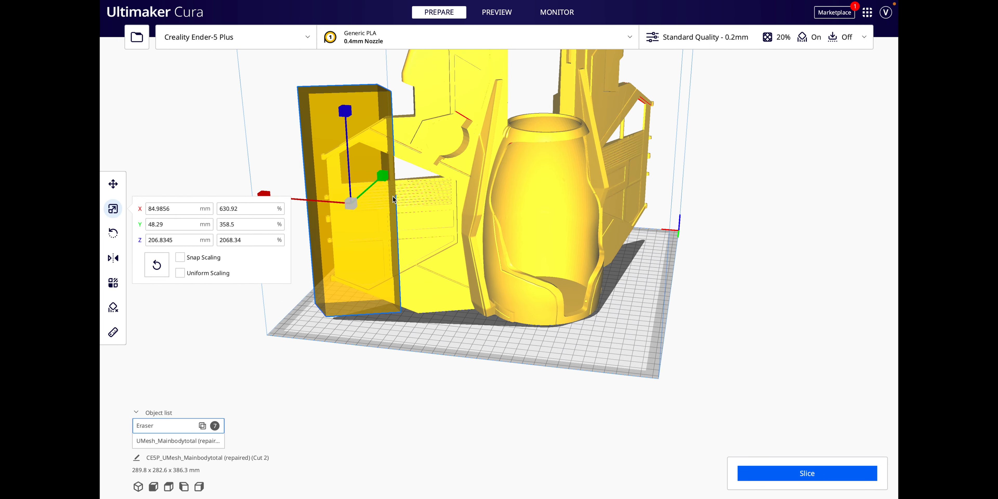
- Reposition the blocker over the wing's outer section at about X 98.2, Y -119.2 and Z -1.7 mm
{"action": "left_click", "coordinate": [113, 183]}
{"action": "right_click_drag", "start_coordinate": [310, 240], "coordinate": [436, 298]}
{"action": "left_click_drag", "start_coordinate": [491, 390], "coordinate": [498, 386]}
{"action": "mouse_move", "coordinate": [334, 415]}
{"action": "right_mouse_down"}
{"action": "mouse_move", "coordinate": [330, 392]}
{"action": "mouse_move", "coordinate": [358, 411]}
{"action": "mouse_move", "coordinate": [434, 330]}
{"action": "mouse_move", "coordinate": [400, 290]}
{"action": "mouse_move", "coordinate": [265, 292]}
{"action": "mouse_move", "coordinate": [225, 318]}
{"action": "right_mouse_up"}
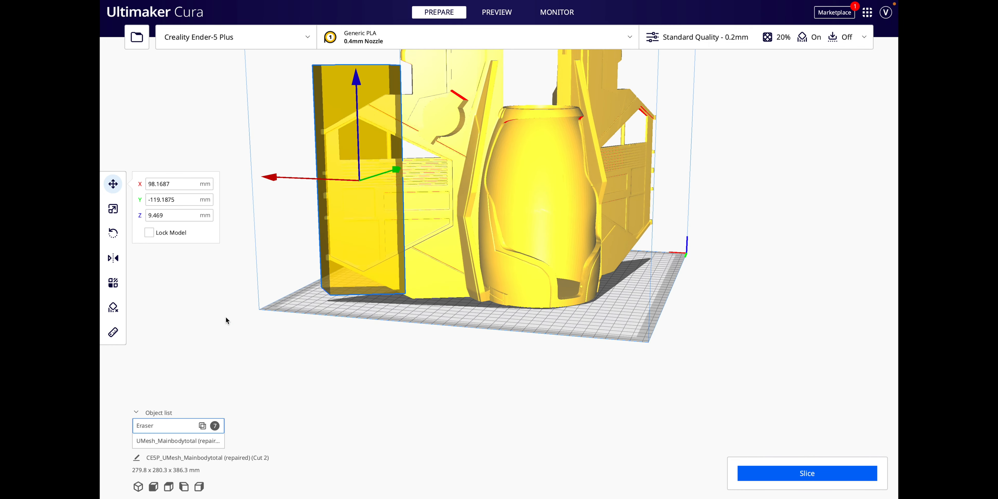
{"action": "left_click_drag", "start_coordinate": [356, 88], "coordinate": [357, 95]}
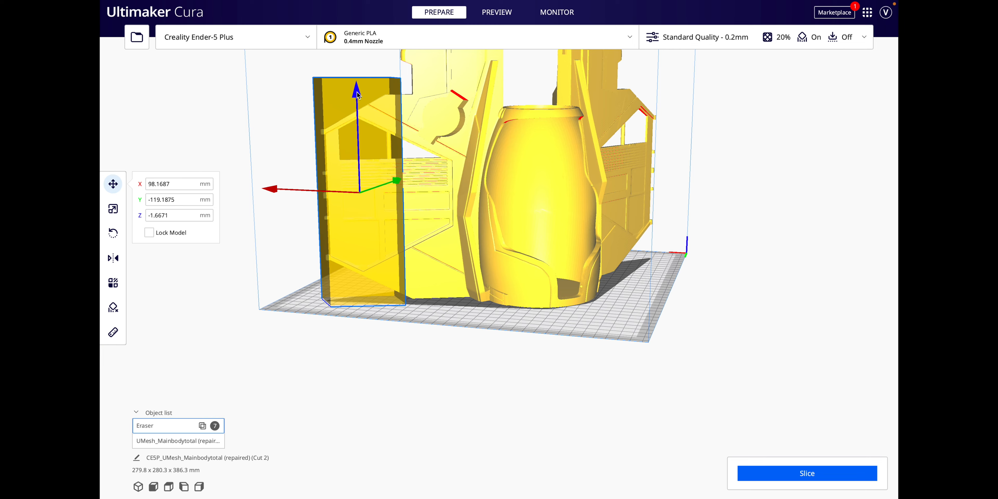
- Bring up the global infill settings and the blocker's per-model settings, and check the mesh options available for overlaps
{"action": "left_click", "coordinate": [701, 37]}
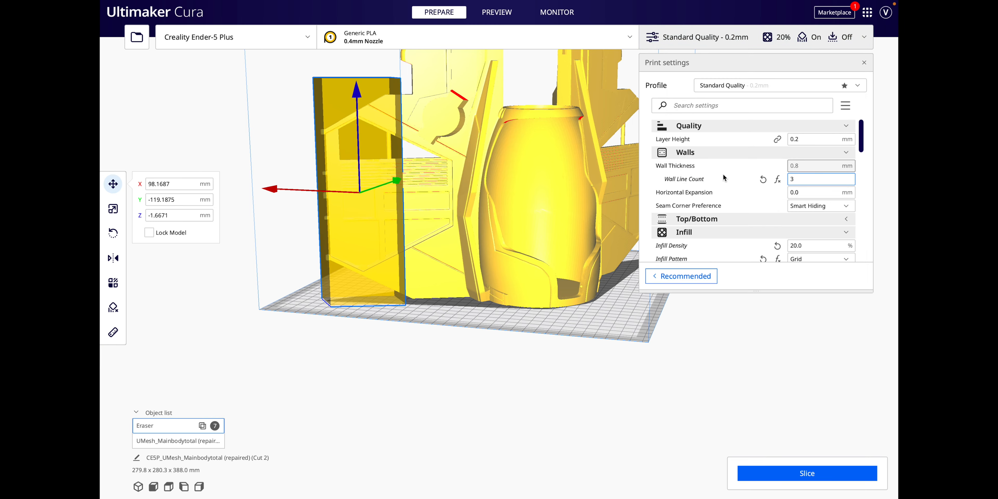
{"action": "scroll", "coordinate": [723, 175], "scroll_direction": "down", "scroll_amount": 3}
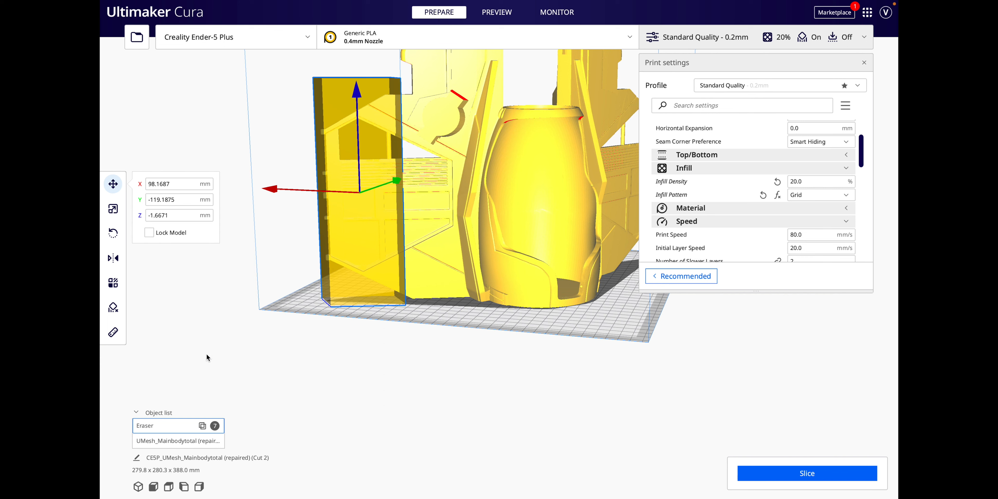
{"action": "left_click", "coordinate": [203, 425]}
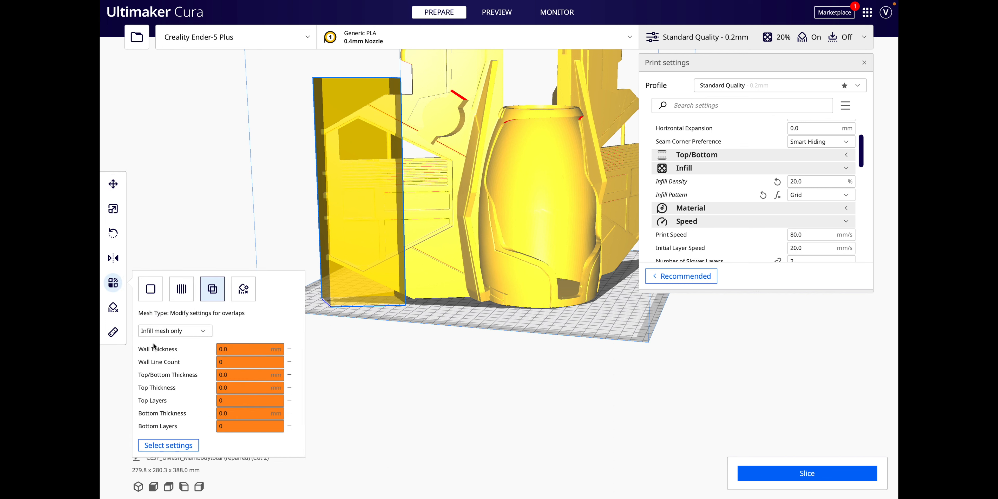
{"action": "left_click", "coordinate": [199, 333]}
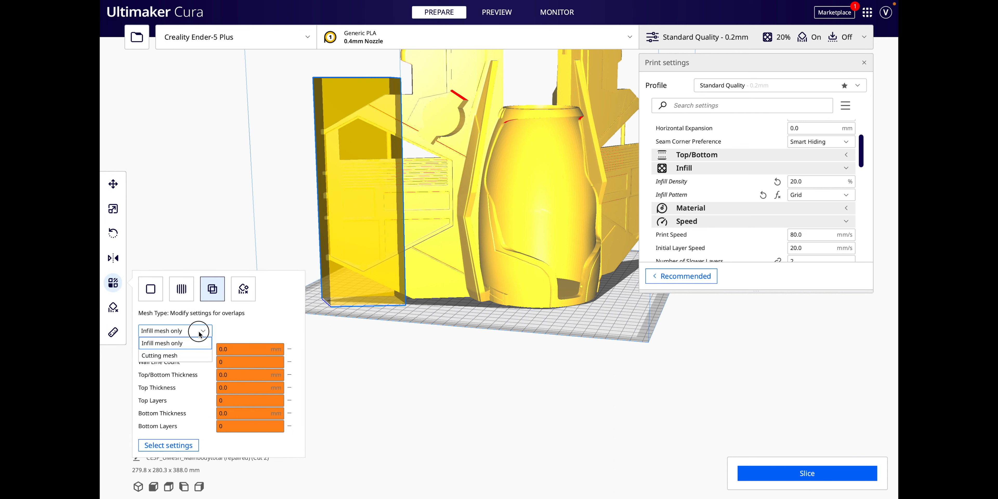
{"action": "left_click", "coordinate": [198, 331]}
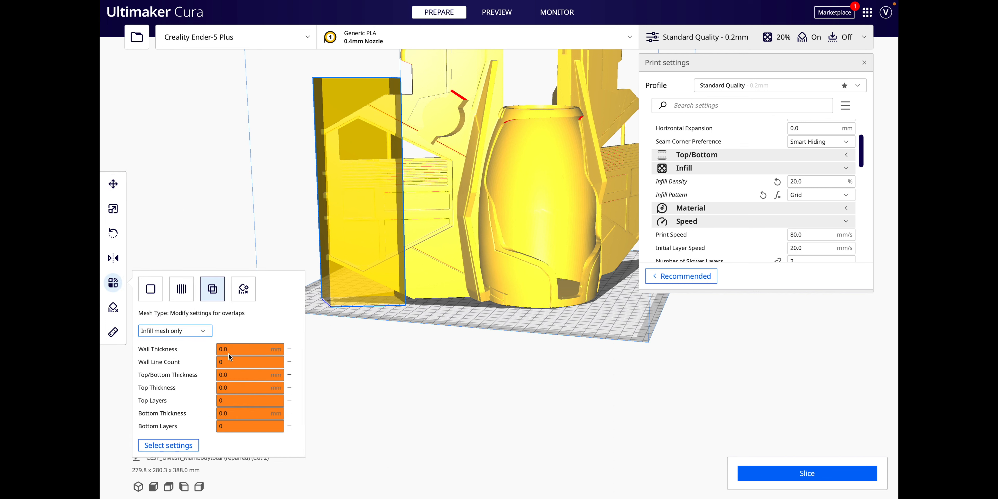
- Remove all wall and top/bottom thickness, line count and layer settings from the blocker's customized settings
{"action": "left_click", "coordinate": [168, 446]}
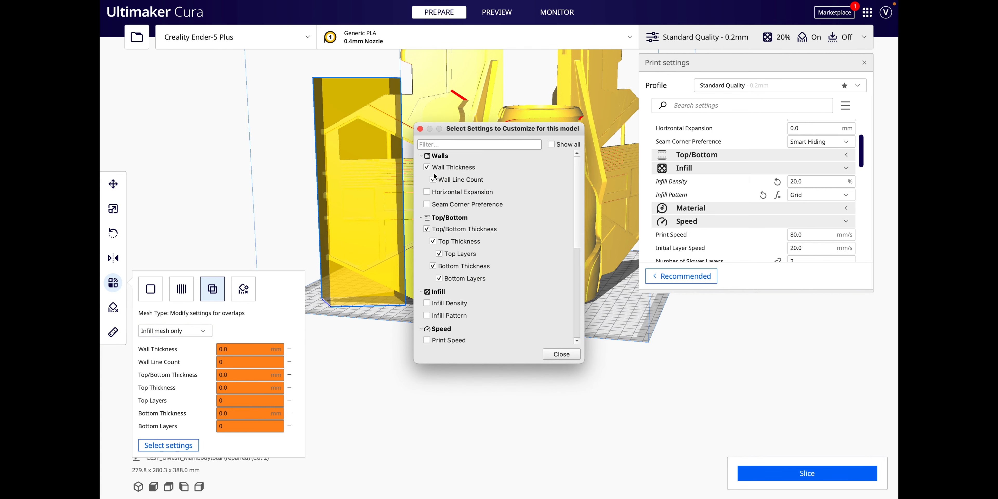
{"action": "left_click", "coordinate": [427, 167]}
{"action": "left_click", "coordinate": [433, 180]}
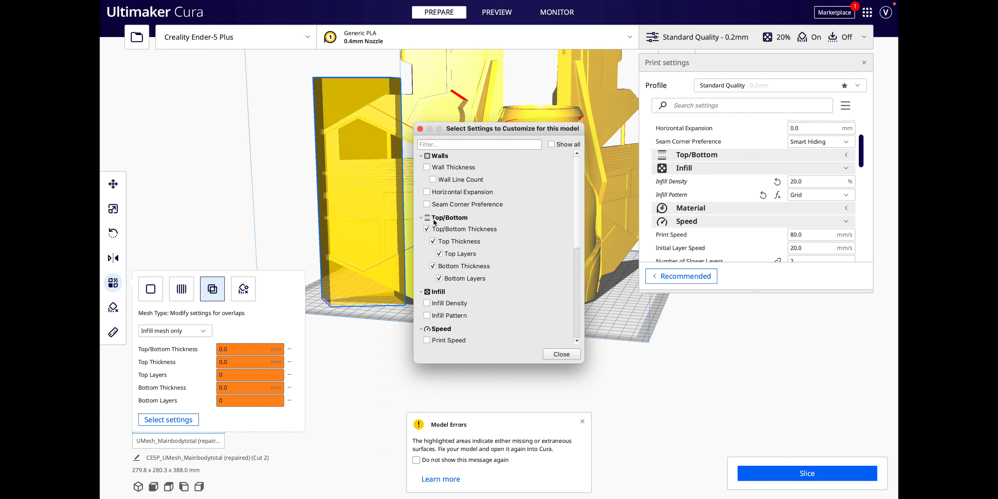
{"action": "left_click", "coordinate": [427, 229]}
{"action": "left_click", "coordinate": [433, 242]}
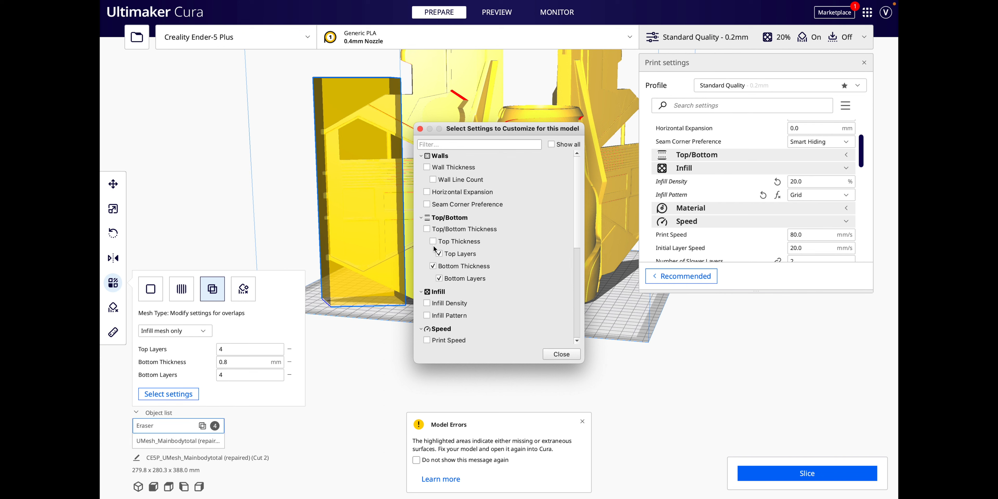
{"action": "left_click", "coordinate": [439, 254]}
{"action": "left_click", "coordinate": [432, 266]}
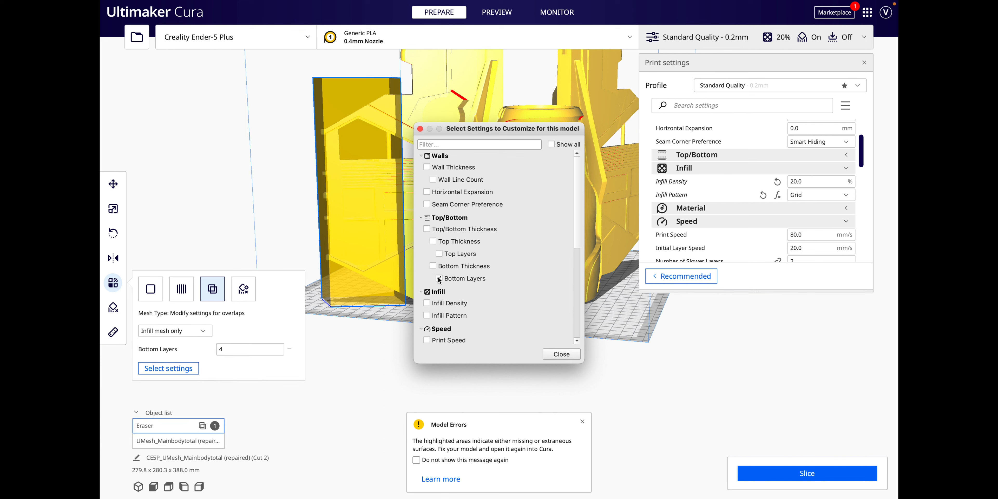
{"action": "left_click", "coordinate": [439, 278]}
- Add Infill Density and Infill Pattern to the blocker's customized settings and dismiss the model errors notice
{"action": "left_click", "coordinate": [427, 304]}
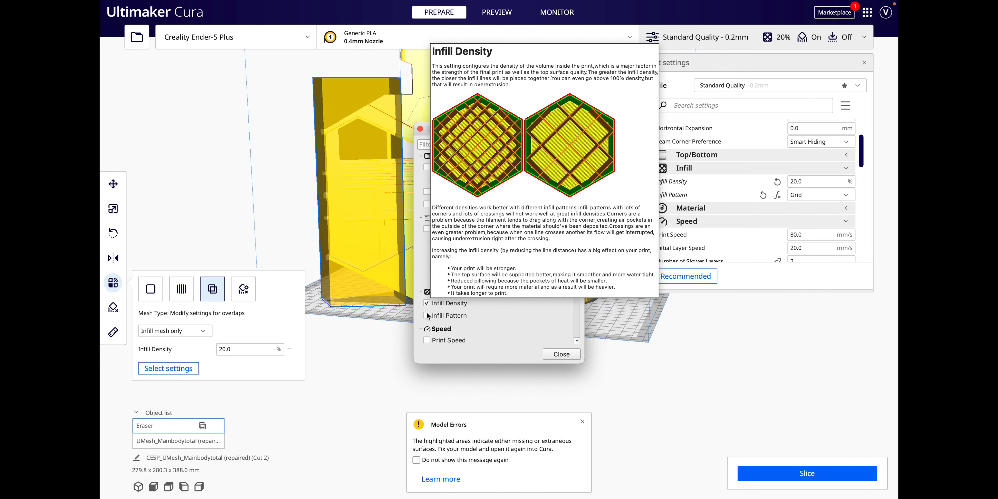
{"action": "left_click", "coordinate": [427, 316]}
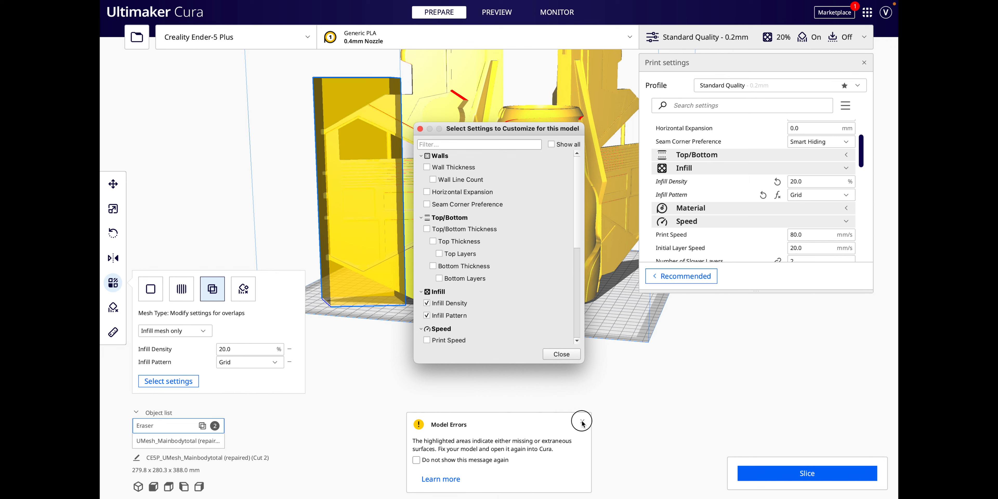
{"action": "left_click", "coordinate": [562, 354]}
{"action": "left_click", "coordinate": [582, 422]}
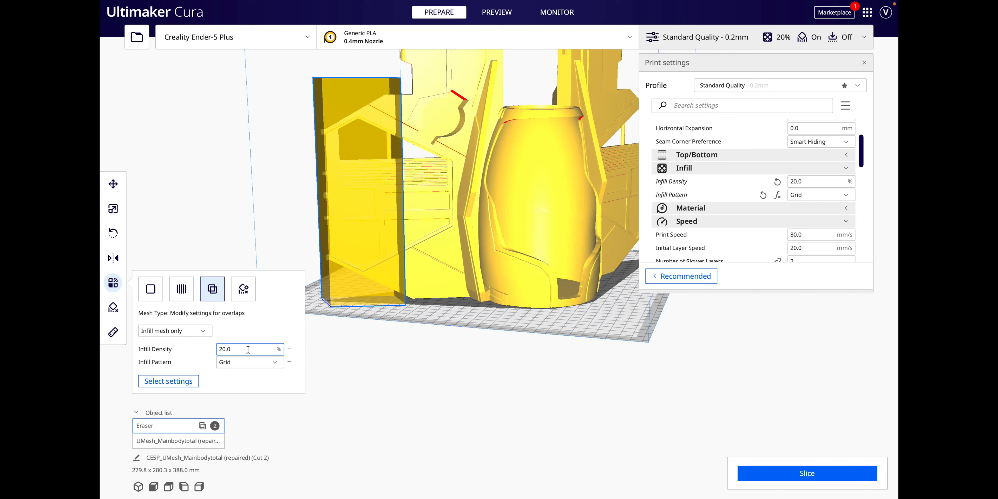
- Keep Grid as the blocker's infill pattern and read the descriptions of the available infill patterns from Grid through Cubic Subdivision
{"action": "left_click", "coordinate": [273, 364]}
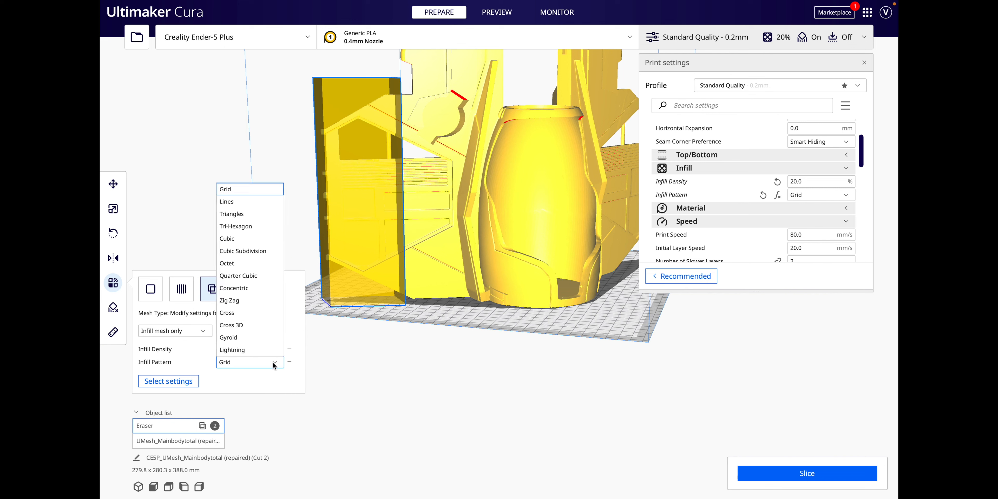
{"action": "left_click", "coordinate": [232, 189]}
{"action": "mouse_move", "coordinate": [672, 195]}
{"action": "scroll", "coordinate": [387, 210], "scroll_direction": "down", "scroll_amount": 3}
{"action": "scroll", "coordinate": [389, 235], "scroll_direction": "down", "scroll_amount": 2}
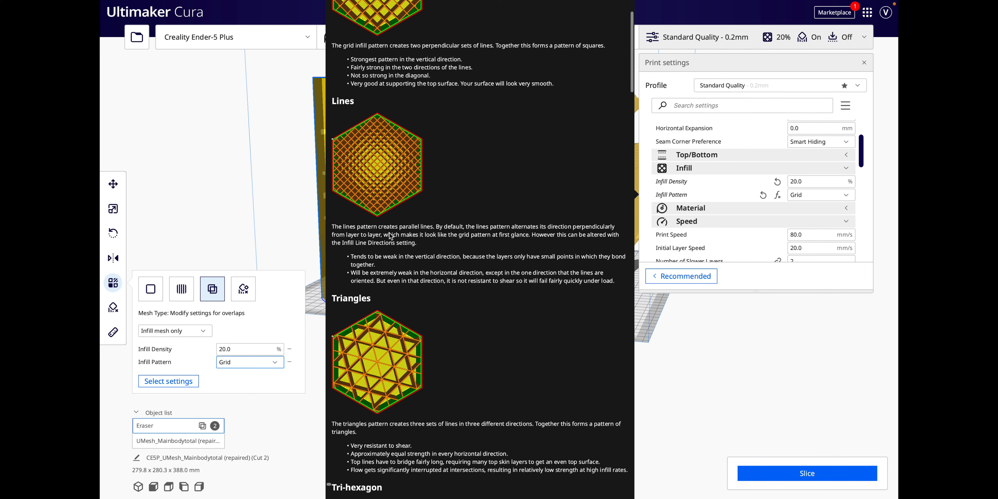
{"action": "scroll", "coordinate": [383, 346], "scroll_direction": "down", "scroll_amount": 5}
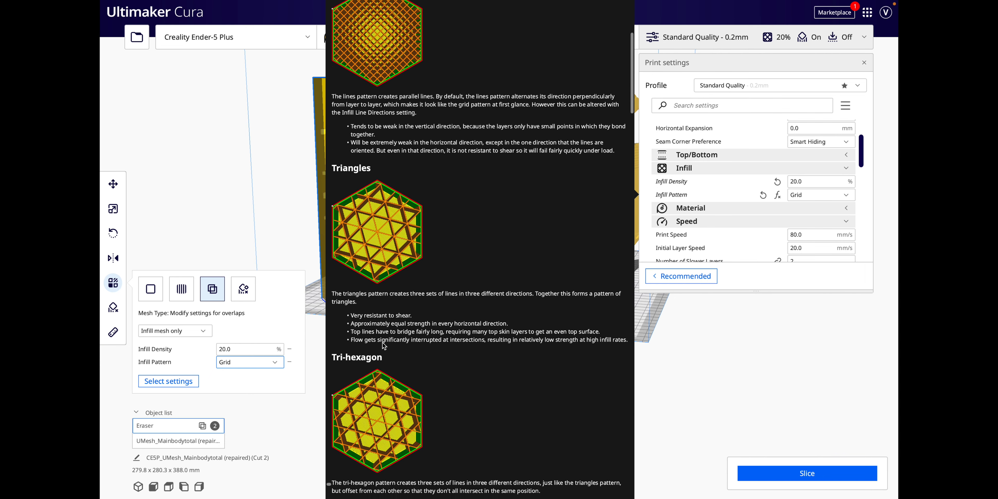
{"action": "scroll", "coordinate": [383, 346], "scroll_direction": "down", "scroll_amount": 3}
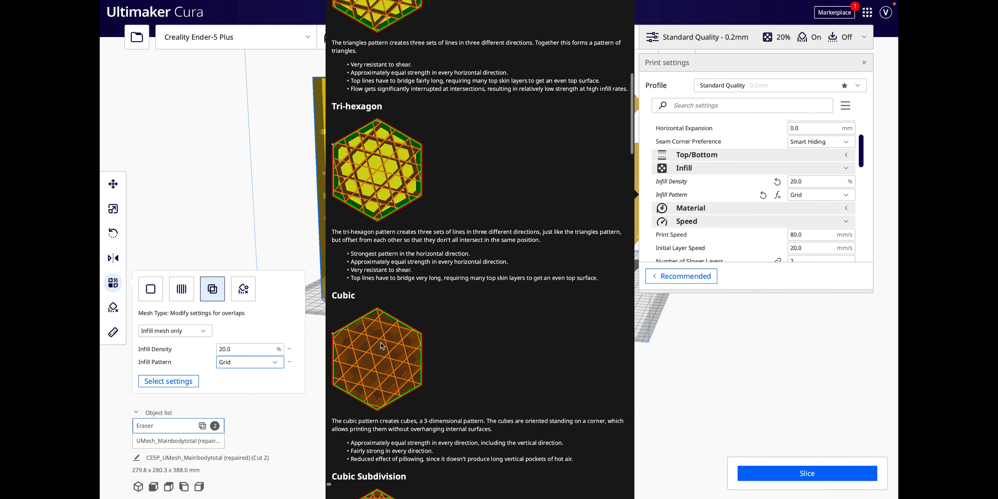
{"action": "scroll", "coordinate": [369, 421], "scroll_direction": "down", "scroll_amount": 1}
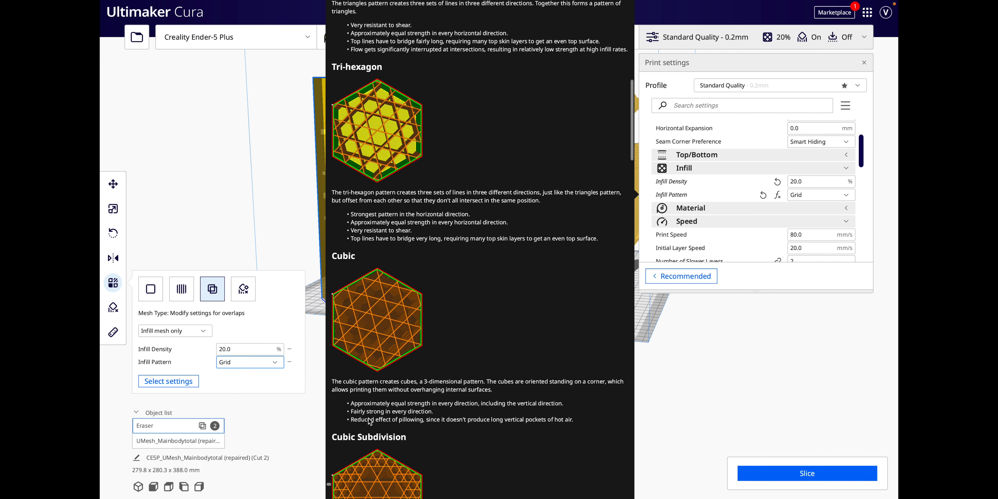
{"action": "scroll", "coordinate": [369, 421], "scroll_direction": "down", "scroll_amount": 2}
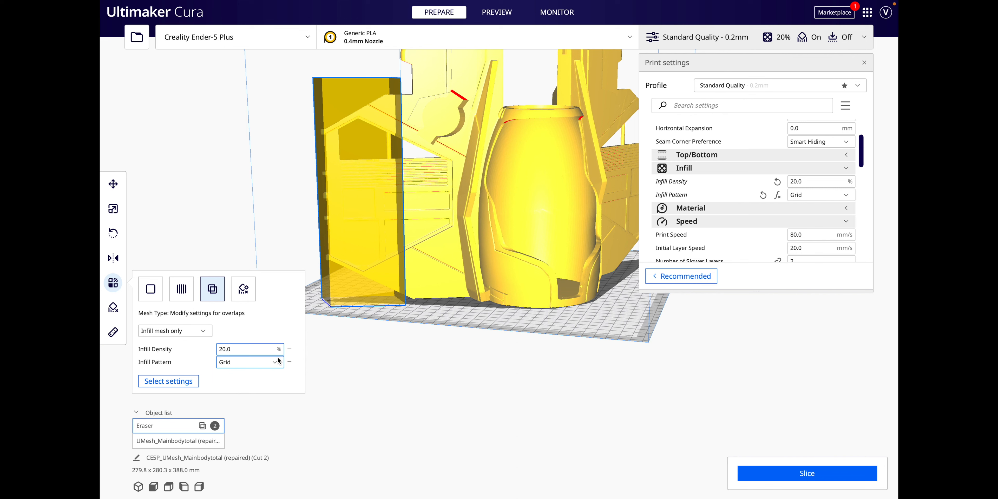
- Set the blocker's infill pattern to Cubic and its infill density to 40%
{"action": "left_click", "coordinate": [274, 361]}
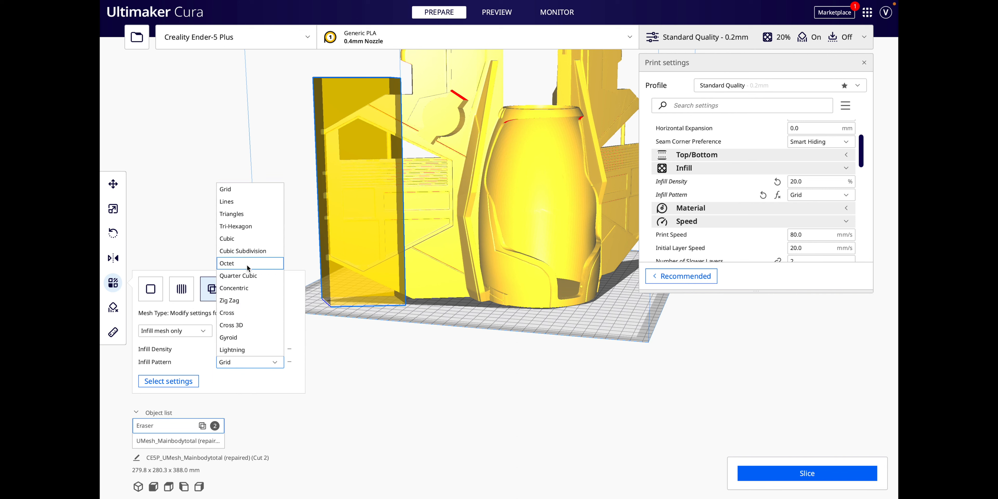
{"action": "left_click", "coordinate": [242, 237]}
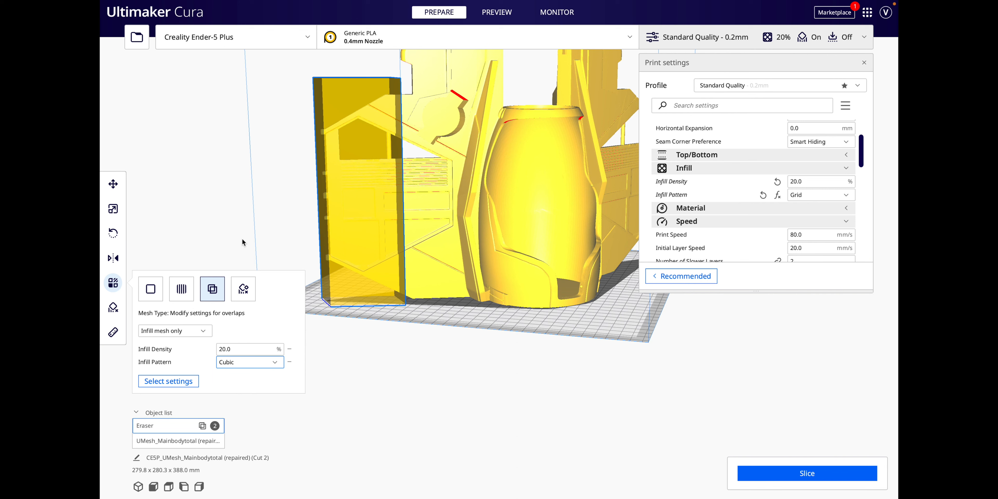
{"action": "left_click", "coordinate": [249, 350]}
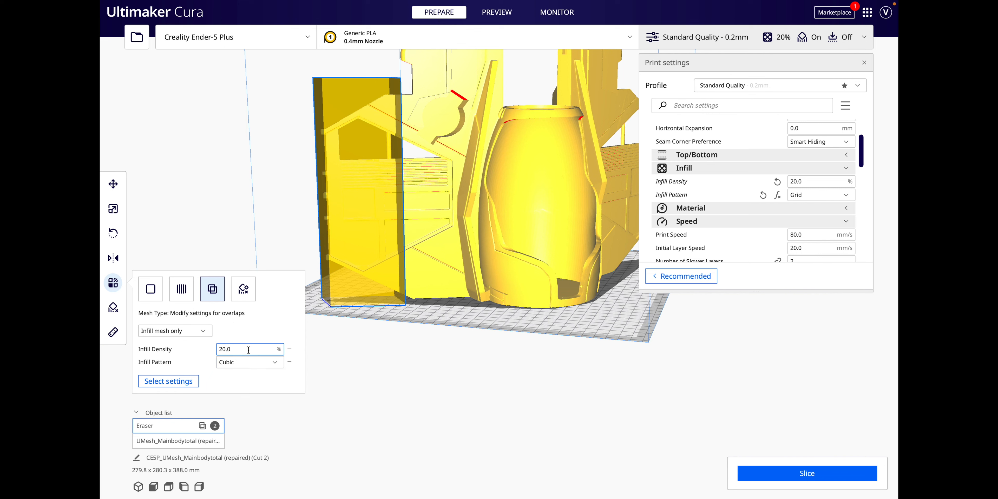
{"action": "key", "text": "BackSpace"}
{"action": "key", "text": "BackSpace"}
{"action": "key", "text": "BackSpace"}
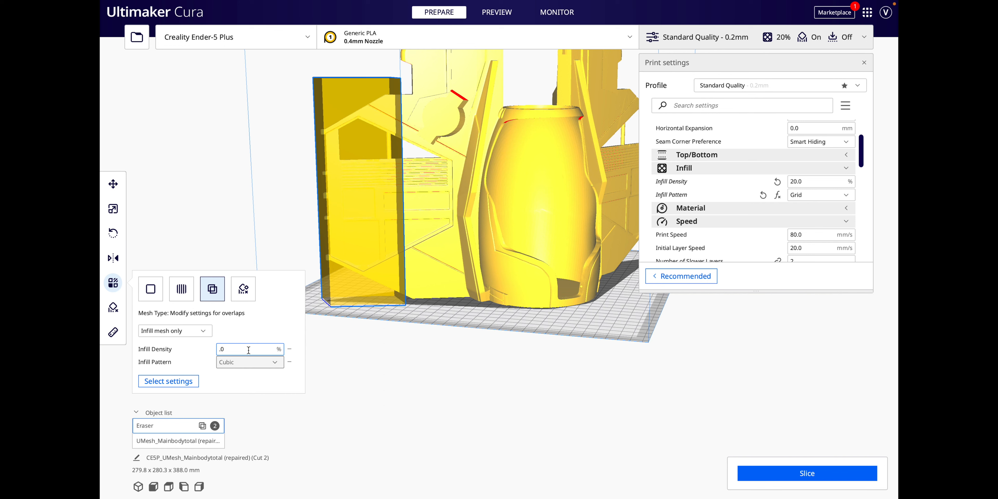
{"action": "type", "text": "40"}
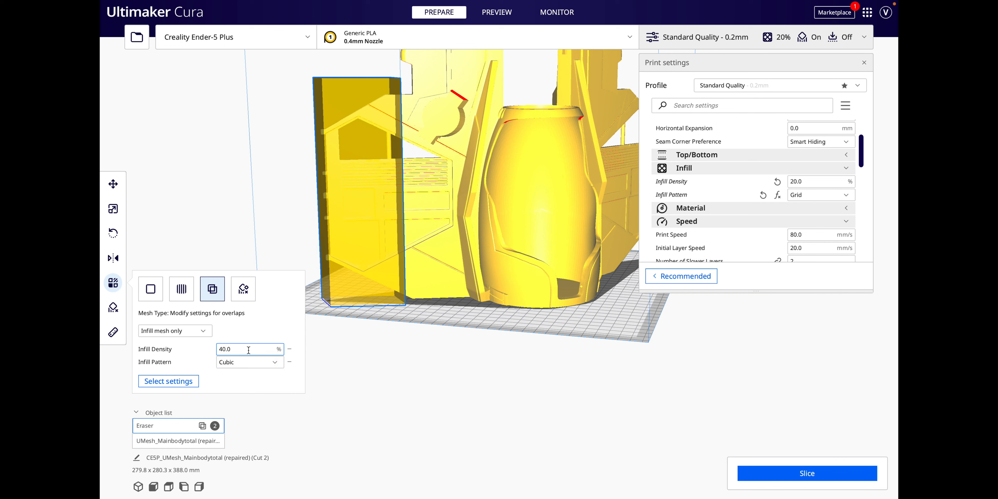
- Deselect the blocker, close the print settings and slice the model
{"action": "left_click", "coordinate": [376, 395]}
{"action": "right_click", "coordinate": [574, 378]}
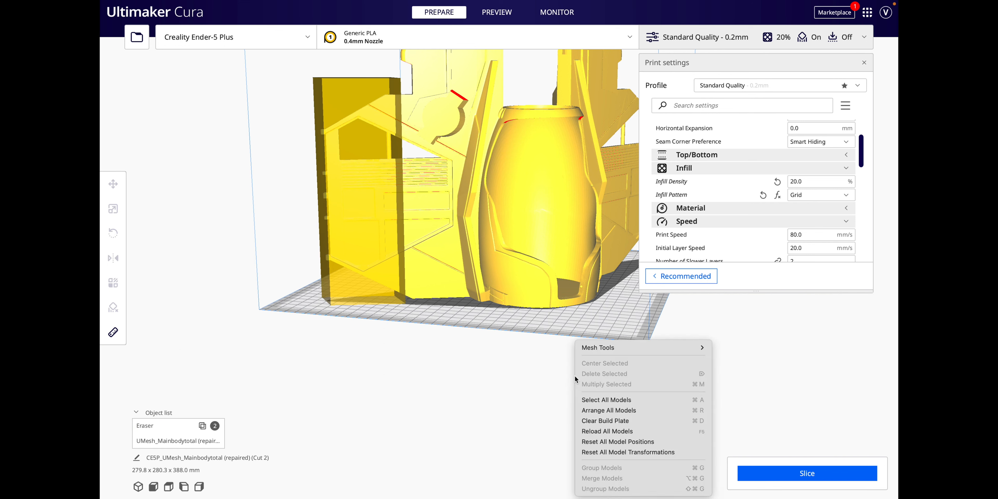
{"action": "left_click", "coordinate": [721, 36]}
{"action": "left_click", "coordinate": [699, 37]}
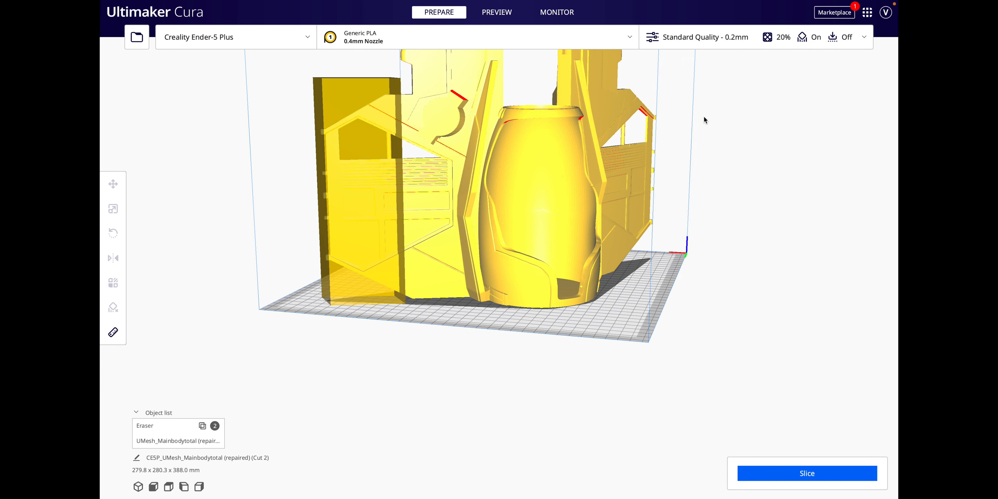
{"action": "right_click_drag", "start_coordinate": [703, 180], "coordinate": [699, 188]}
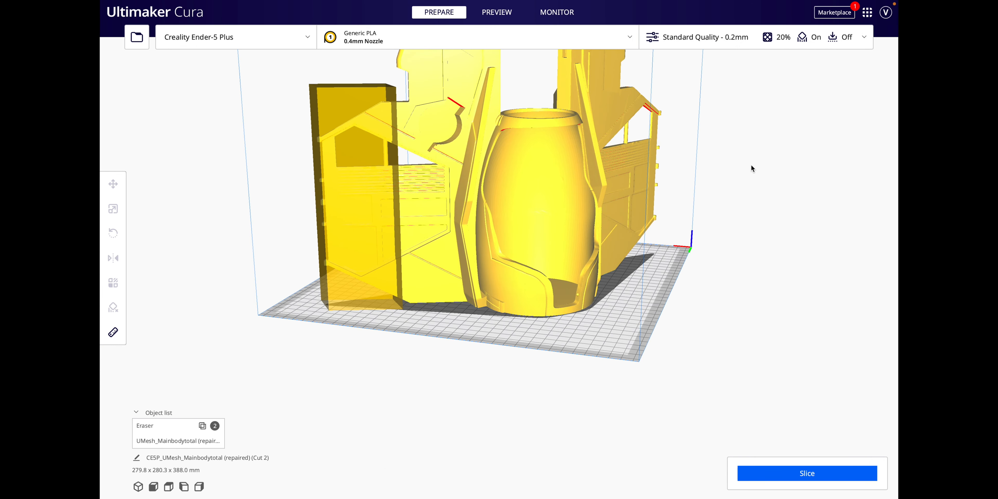
{"action": "left_click", "coordinate": [795, 469]}
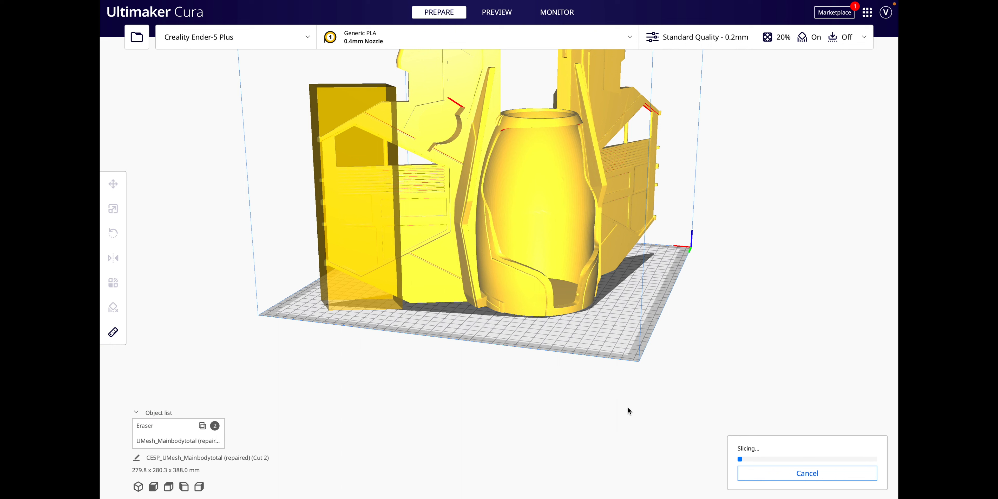
{"action": "right_click_drag", "start_coordinate": [628, 408], "coordinate": [400, 350]}
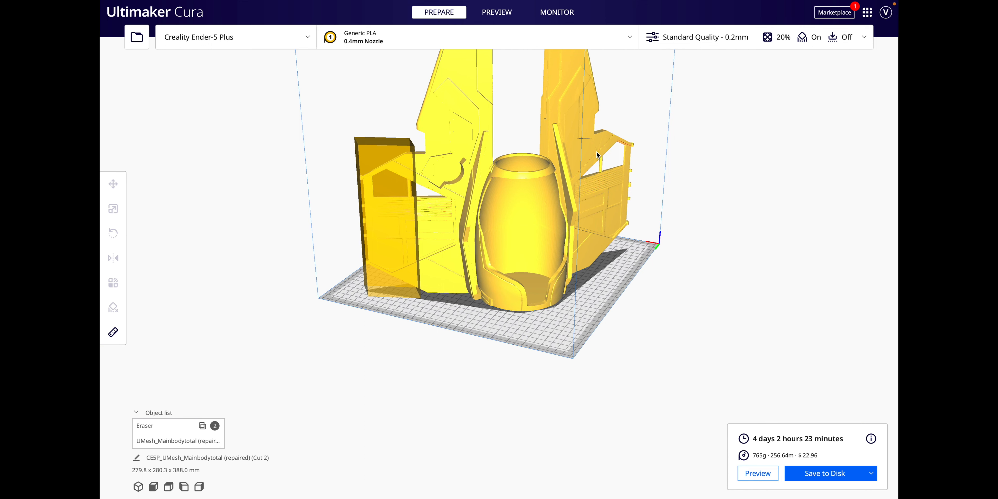
- Bring up the layer preview, show the print up to layer 1306 and examine the wing with the blocker from above
{"action": "left_click", "coordinate": [495, 12]}
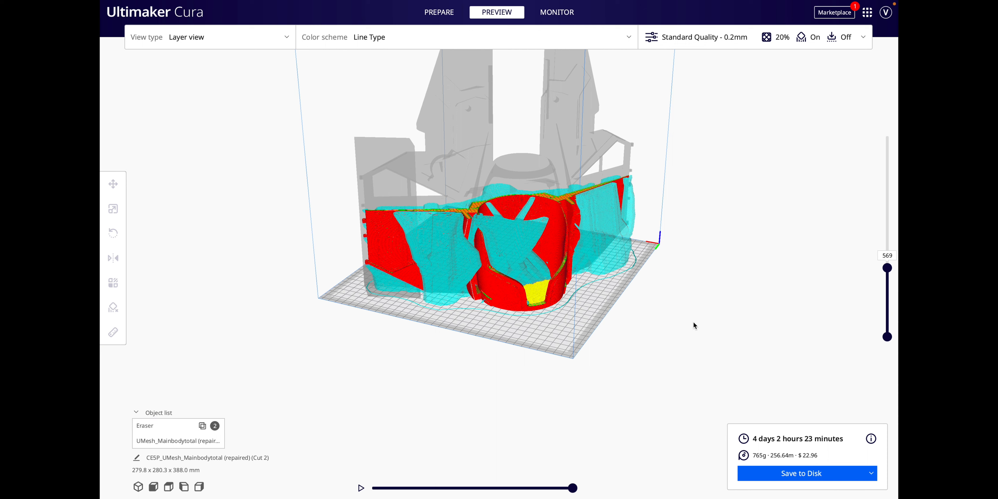
{"action": "left_click_drag", "start_coordinate": [887, 268], "coordinate": [887, 137]}
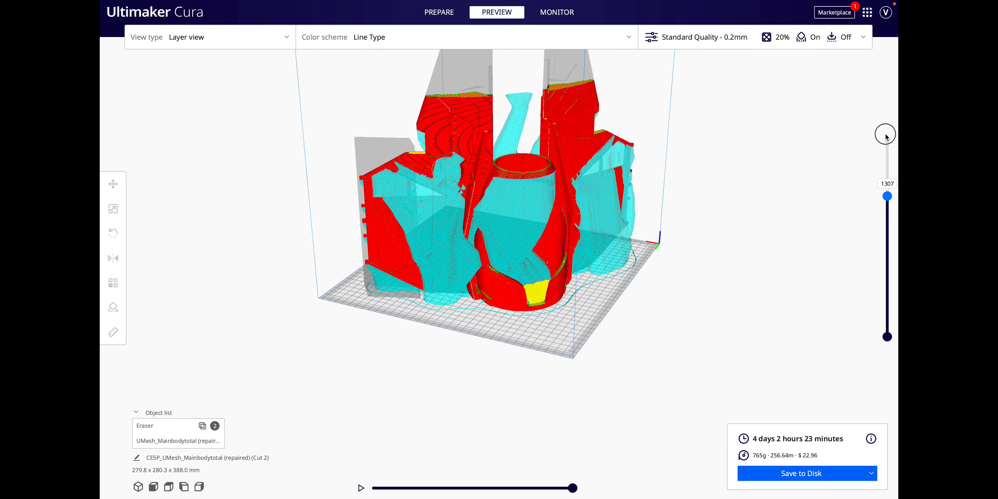
{"action": "key", "text": "Down"}
{"action": "right_click_drag", "start_coordinate": [643, 350], "coordinate": [547, 350]}
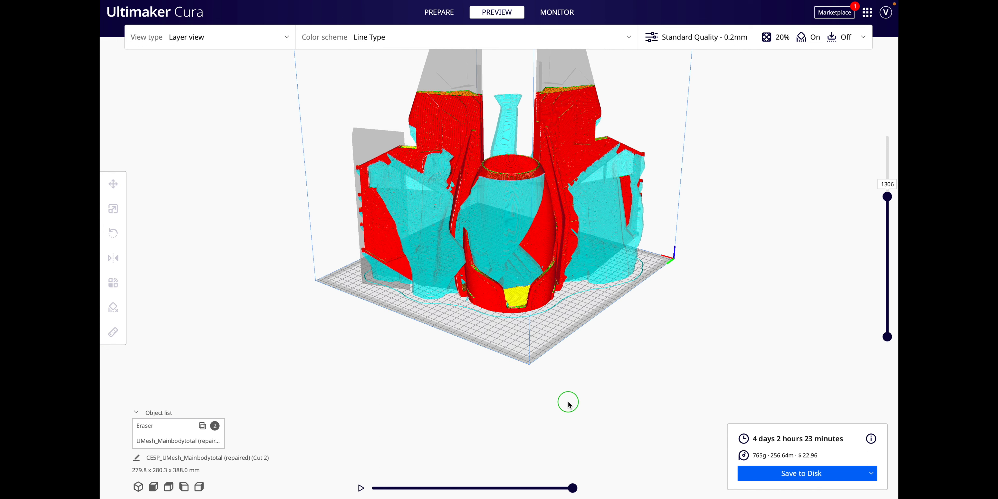
{"action": "right_click_drag", "start_coordinate": [568, 404], "coordinate": [606, 395]}
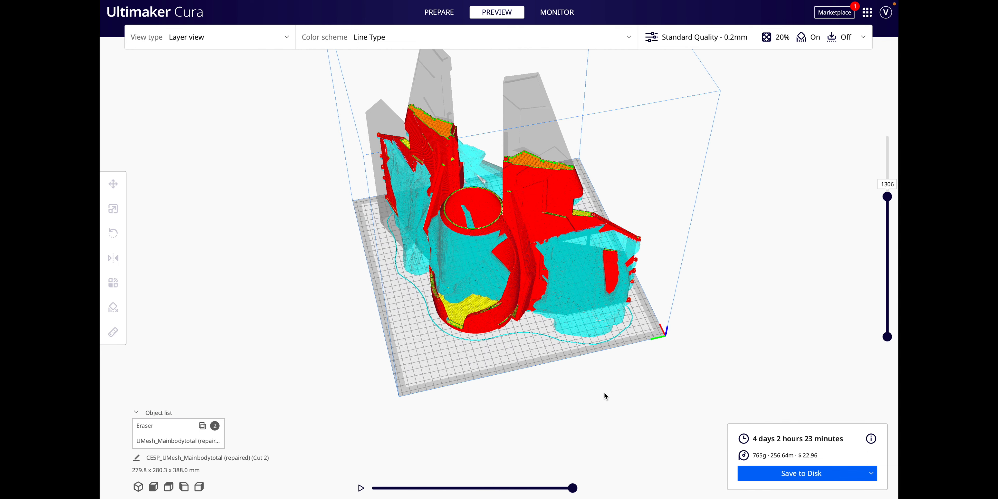
{"action": "right_click_drag", "start_coordinate": [374, 345], "coordinate": [534, 338]}
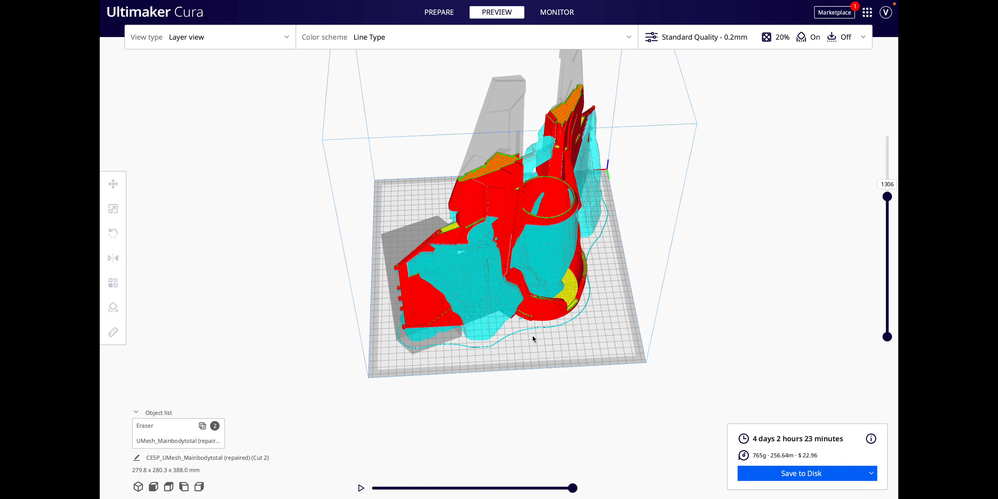
{"action": "scroll", "coordinate": [484, 206], "scroll_direction": "up", "scroll_amount": 5}
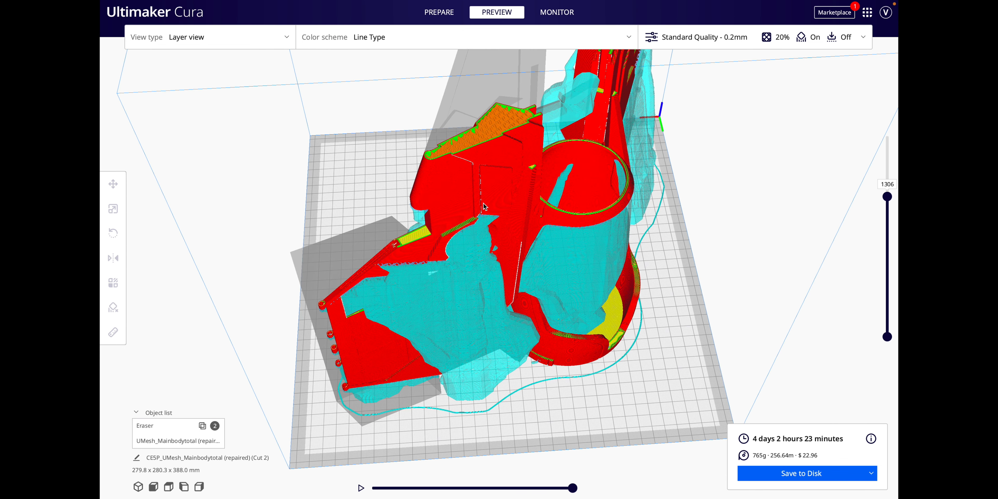
{"action": "right_click_drag", "start_coordinate": [481, 202], "coordinate": [484, 231]}
- Step through the wing's lower layers in the preview, stopping at layer 808 to compare its infill
{"action": "left_click_drag", "start_coordinate": [889, 194], "coordinate": [887, 251]}
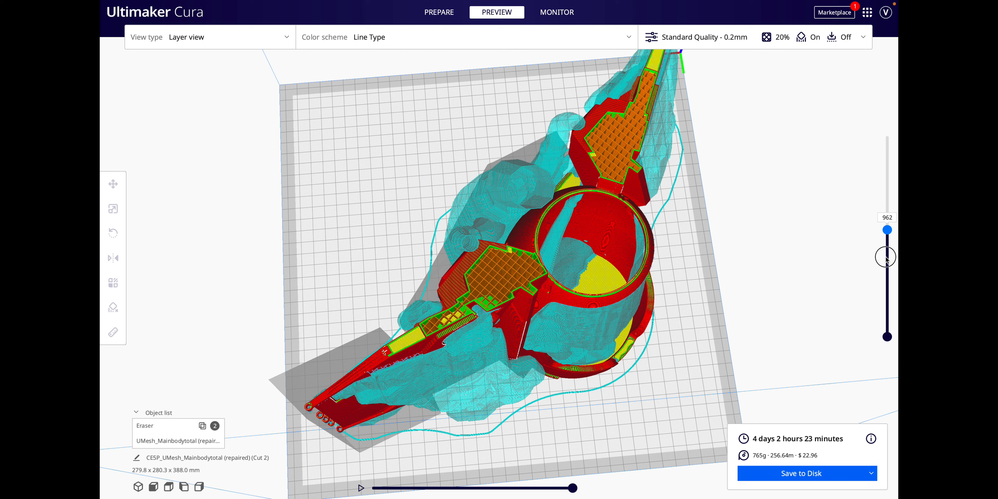
{"action": "left_click_drag", "start_coordinate": [886, 260], "coordinate": [889, 253]}
{"action": "left_click", "coordinate": [888, 243]}
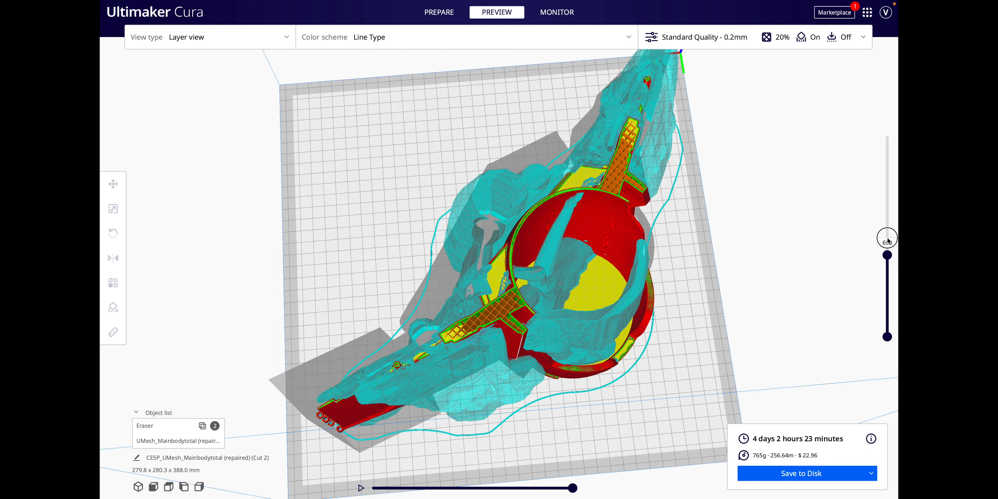
{"action": "left_click_drag", "start_coordinate": [887, 255], "coordinate": [887, 246]}
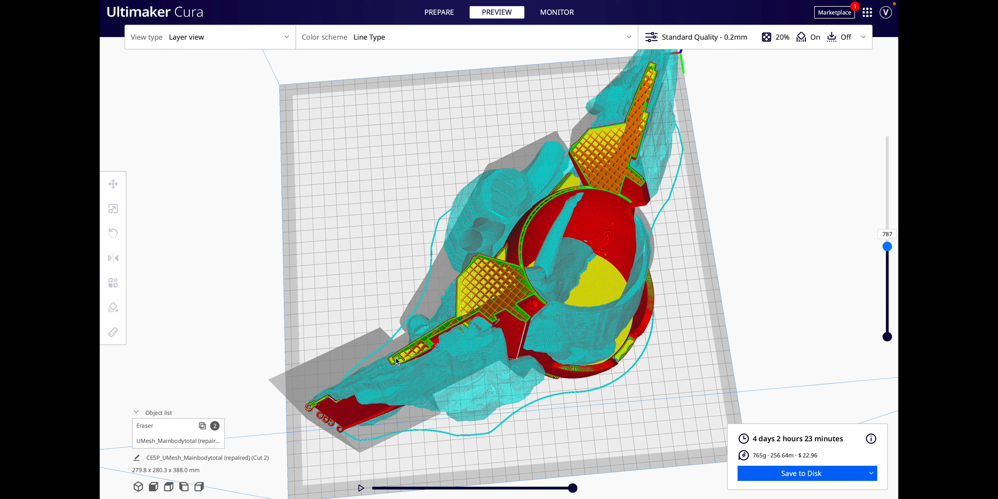
{"action": "left_click", "coordinate": [887, 246]}
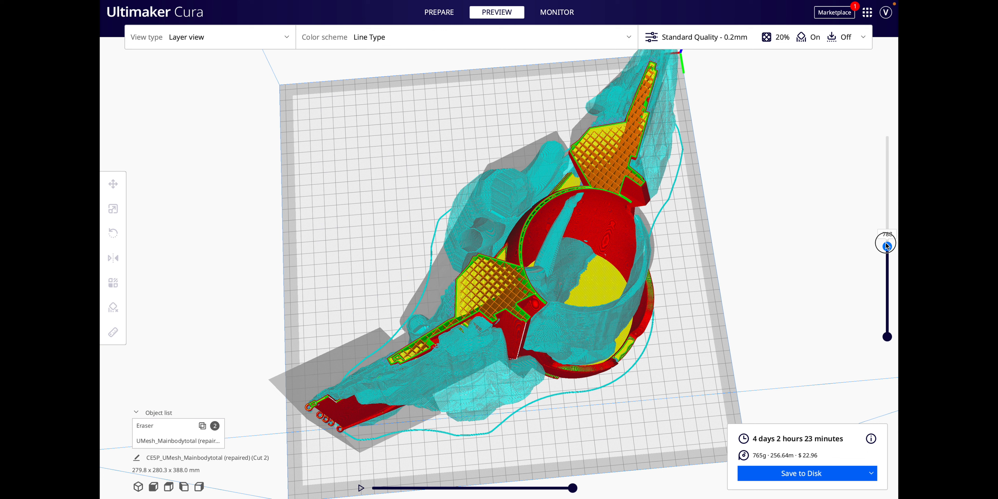
{"action": "left_click_drag", "start_coordinate": [887, 245], "coordinate": [887, 242]}
- Examine the infill at layer 808 up close, from the main body out to the wing section covered by the blocker
{"action": "scroll", "coordinate": [374, 388], "scroll_direction": "up", "scroll_amount": 3}
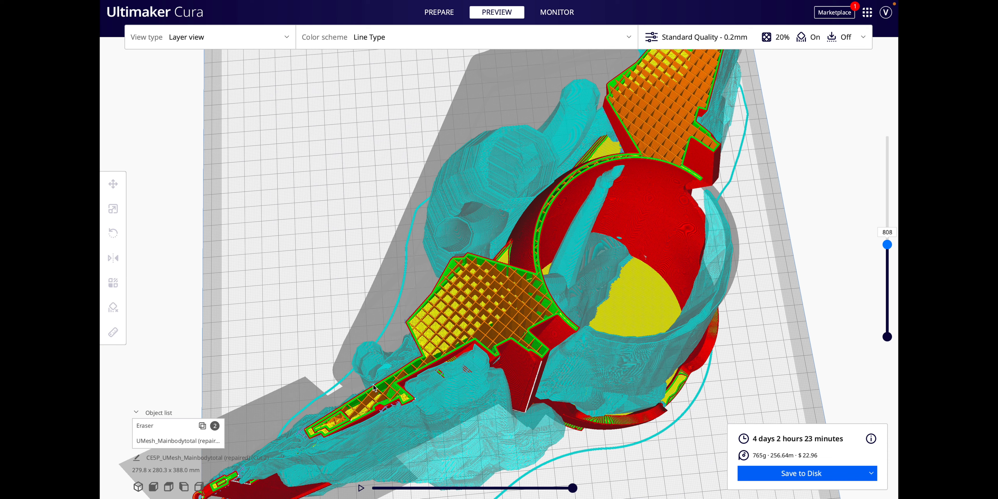
{"action": "scroll", "coordinate": [374, 387], "scroll_direction": "up", "scroll_amount": 2}
{"action": "scroll", "coordinate": [356, 410], "scroll_direction": "up", "scroll_amount": 2}
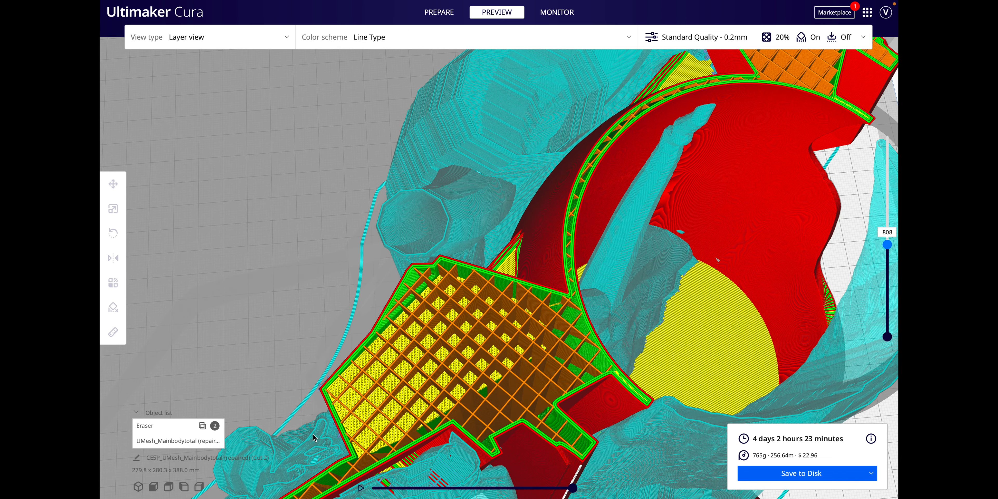
{"action": "scroll", "coordinate": [321, 458], "scroll_direction": "down", "scroll_amount": 1}
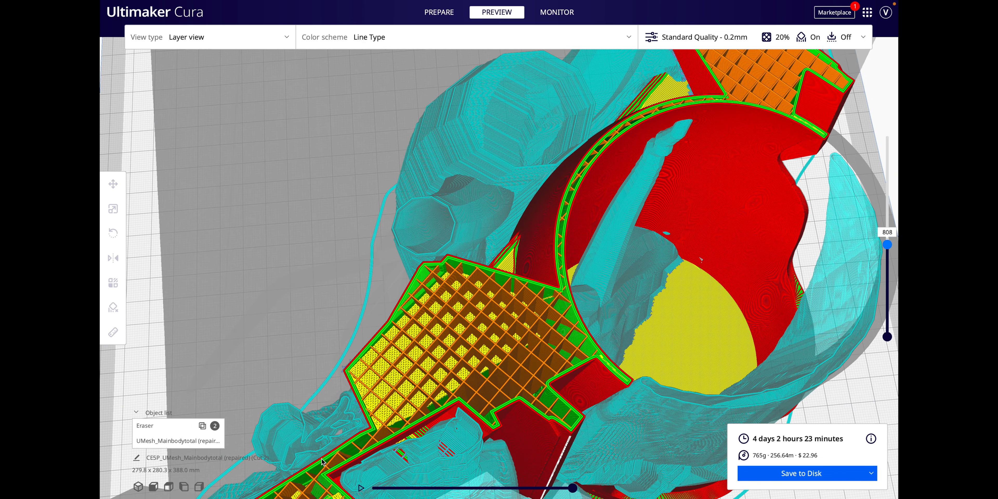
{"action": "left_click", "coordinate": [296, 398]}
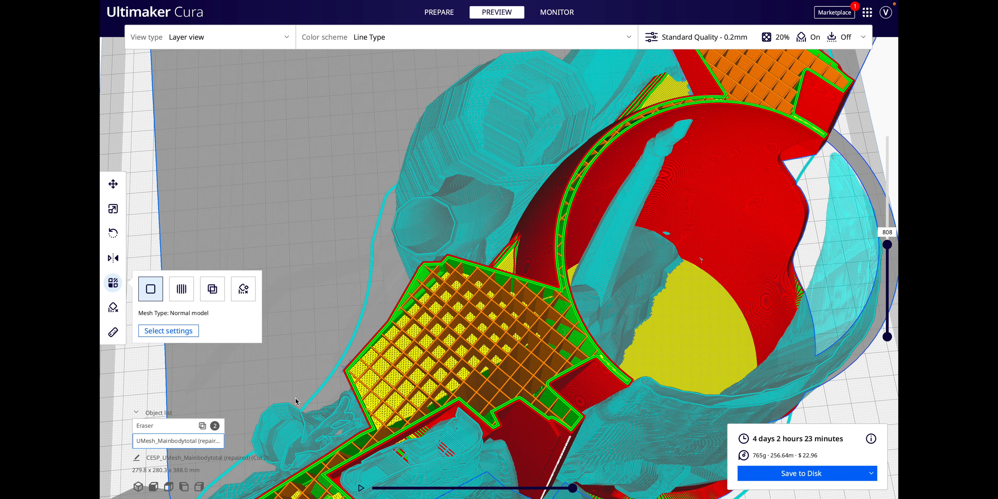
{"action": "scroll", "coordinate": [295, 401], "scroll_direction": "down", "scroll_amount": 1}
{"action": "scroll", "coordinate": [296, 401], "scroll_direction": "down", "scroll_amount": 1}
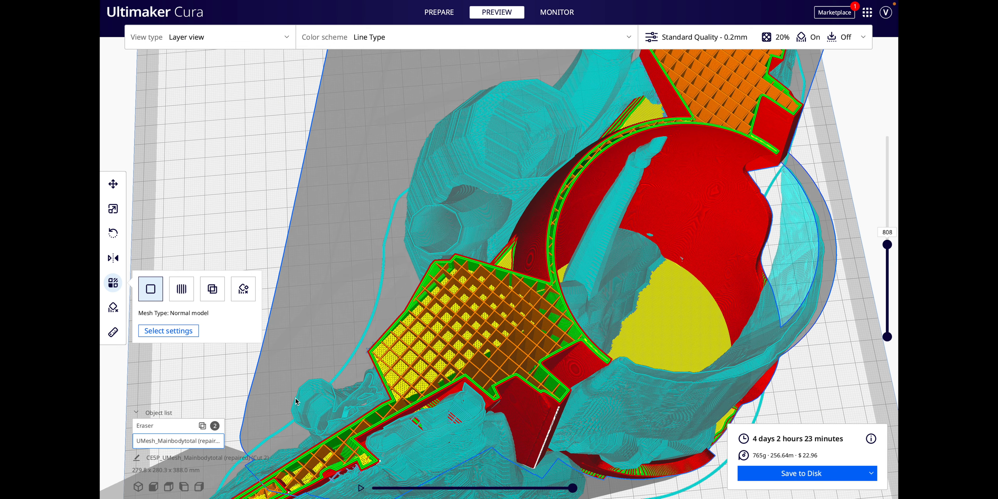
{"action": "scroll", "coordinate": [296, 401], "scroll_direction": "down", "scroll_amount": 1}
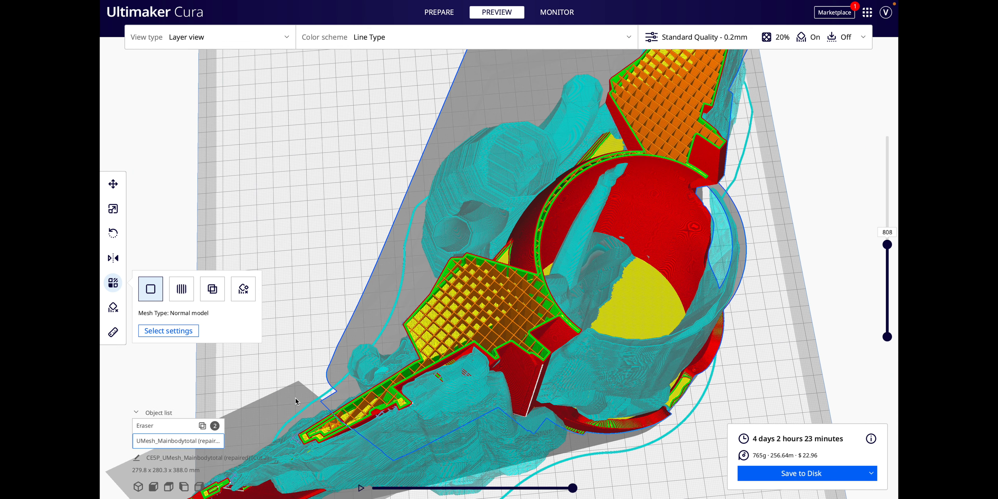
{"action": "scroll", "coordinate": [296, 401], "scroll_direction": "down", "scroll_amount": 1}
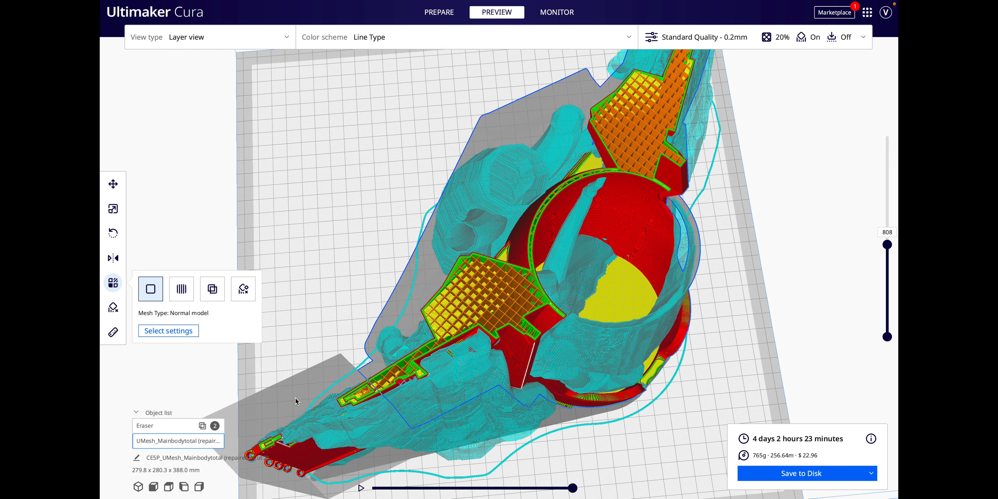
- Check the wing's infill on layers 269 and 134, and return to the model preparation view
{"action": "left_click_drag", "start_coordinate": [887, 245], "coordinate": [887, 296]}
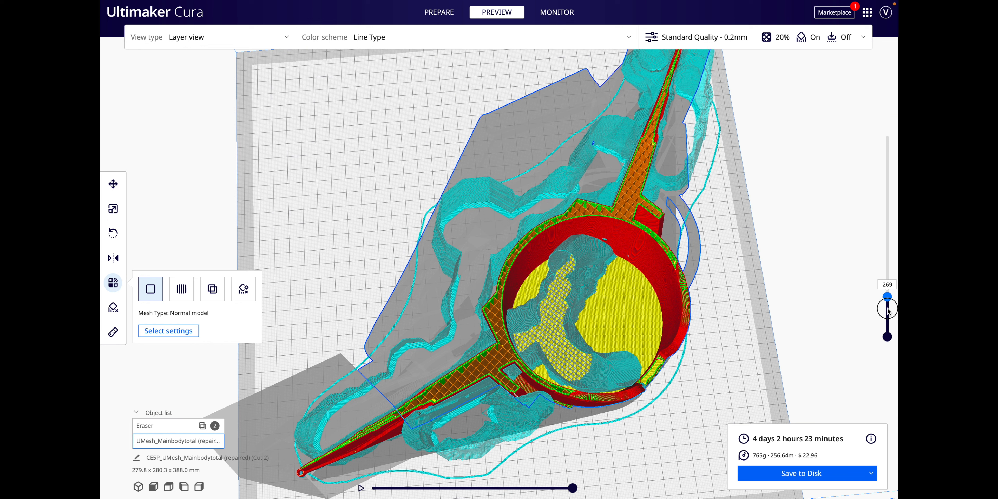
{"action": "scroll", "coordinate": [888, 314], "scroll_direction": "down", "scroll_amount": 5}
{"action": "scroll", "coordinate": [888, 319], "scroll_direction": "down", "scroll_amount": 10}
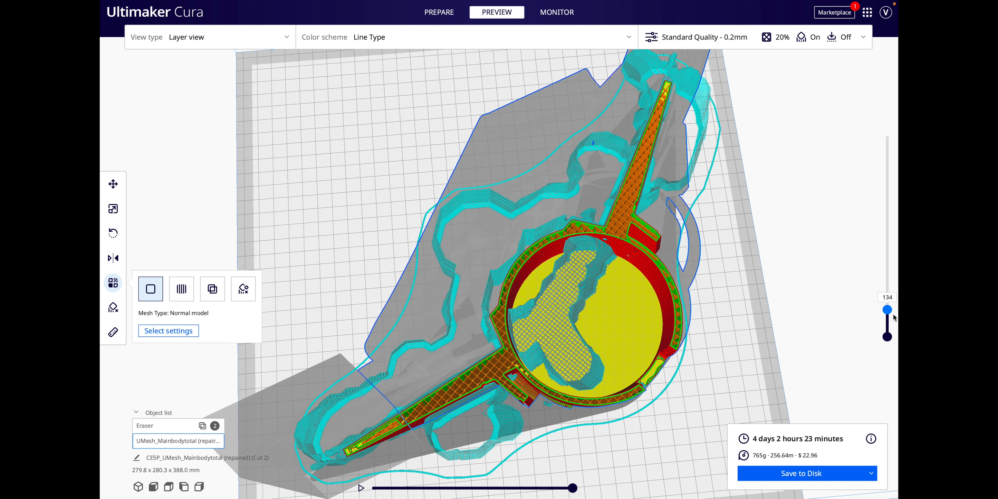
{"action": "left_click_drag", "start_coordinate": [888, 313], "coordinate": [870, 153]}
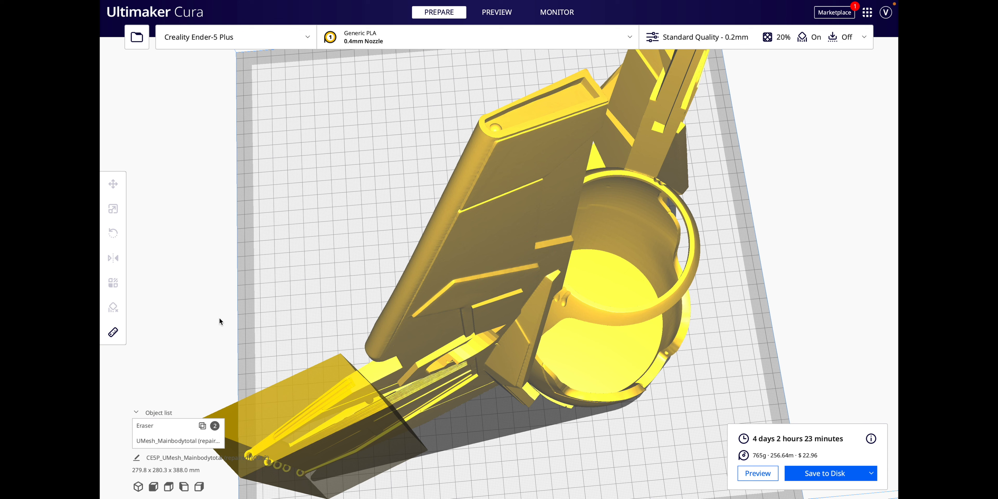
- Try the Modify settings for overlaps mesh type on the main body model, and change it to Don't support overlaps
{"action": "left_click", "coordinate": [127, 298]}
{"action": "left_click", "coordinate": [437, 304]}
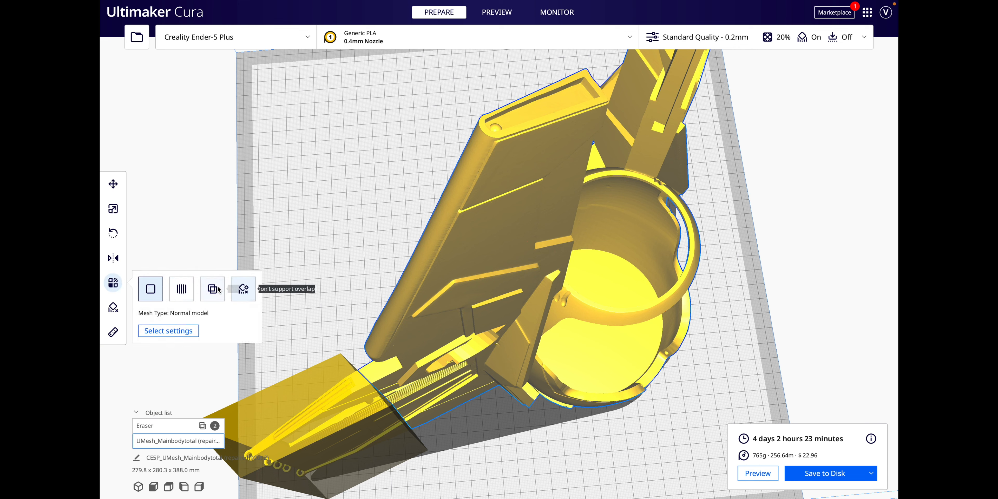
{"action": "left_click", "coordinate": [214, 289]}
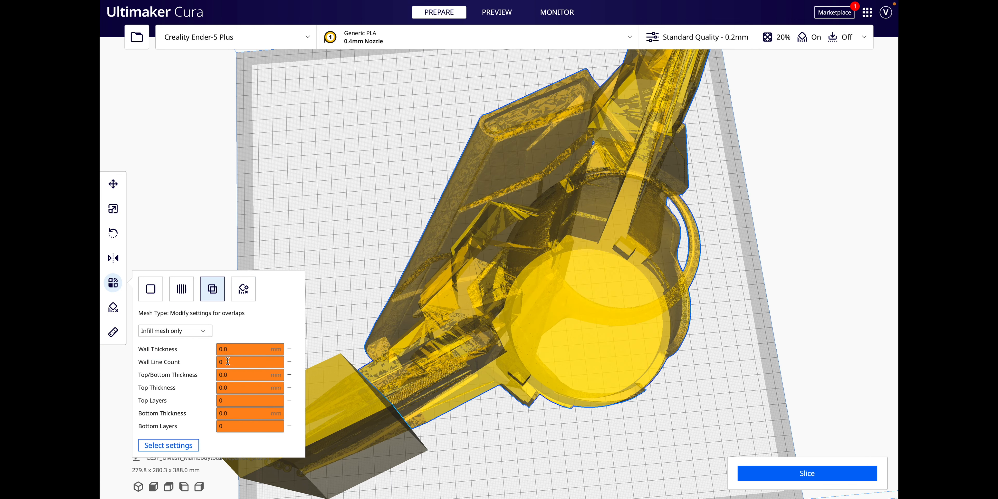
{"action": "left_click", "coordinate": [243, 290]}
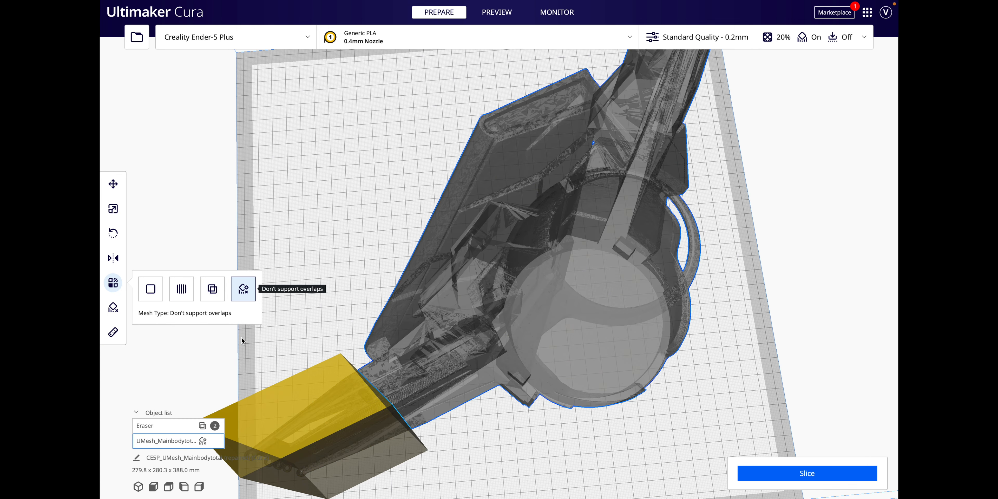
{"action": "scroll", "coordinate": [499, 460], "scroll_direction": "down", "scroll_amount": 5}
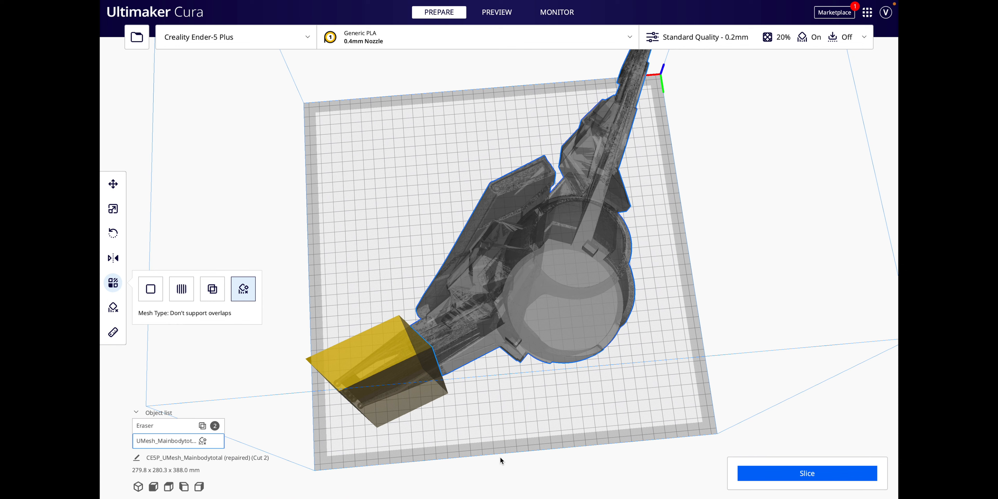